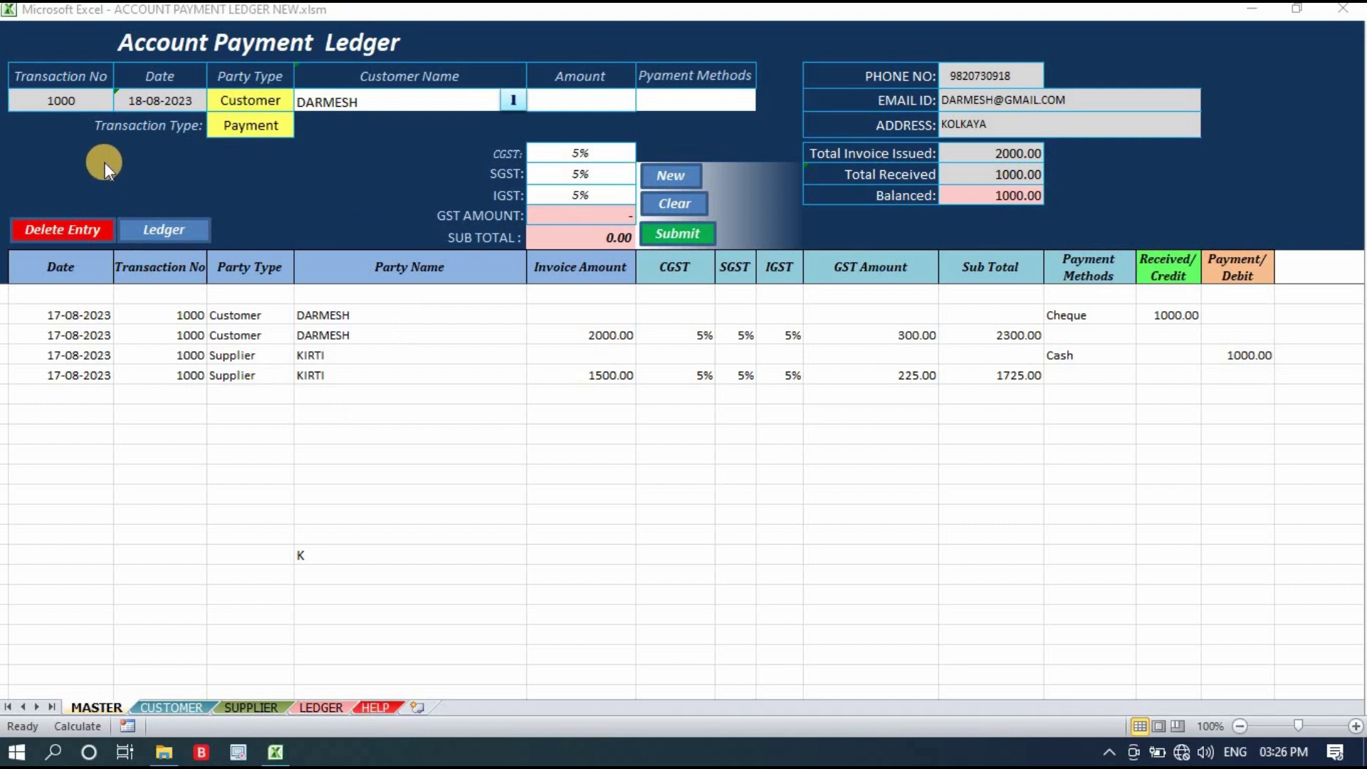
# - Clear the existing customer payment data from the transaction entry form
pyautogui.click(71, 101)
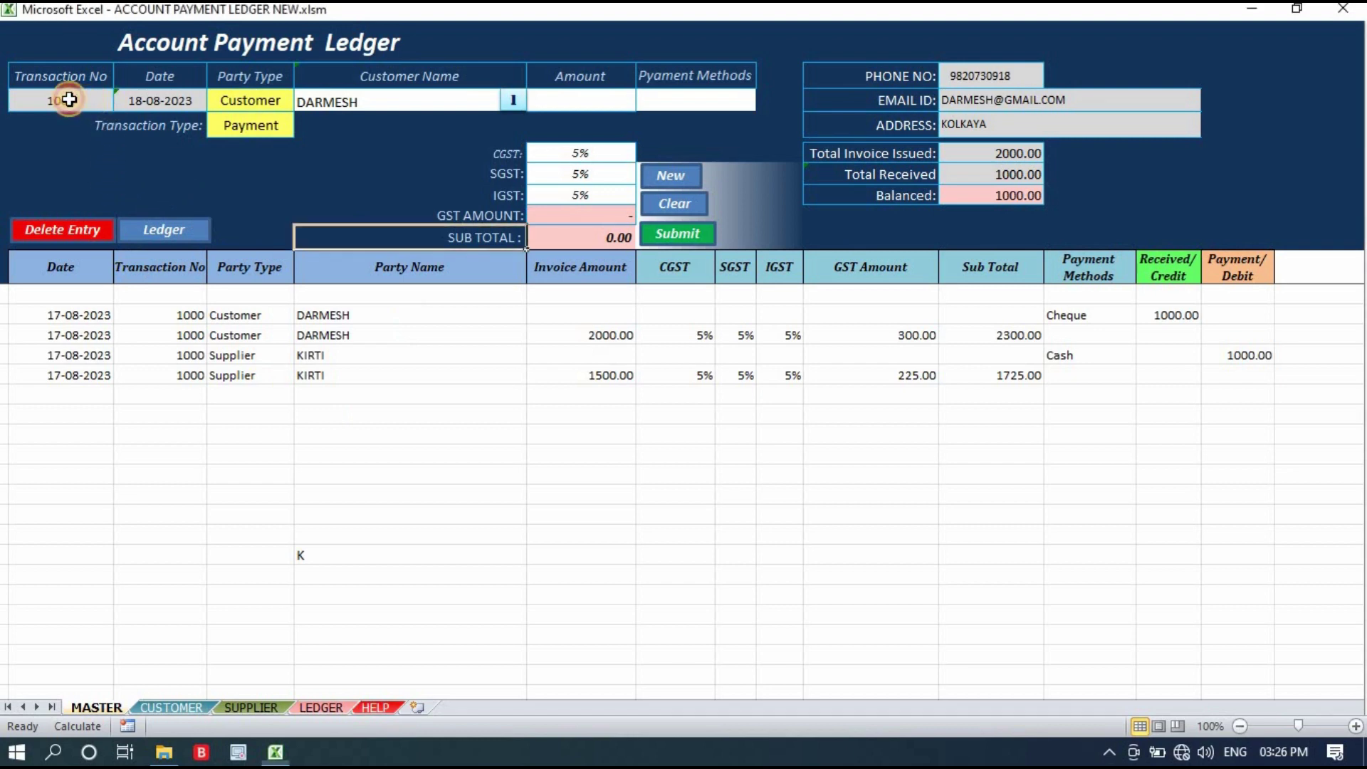
pyautogui.click(130, 98)
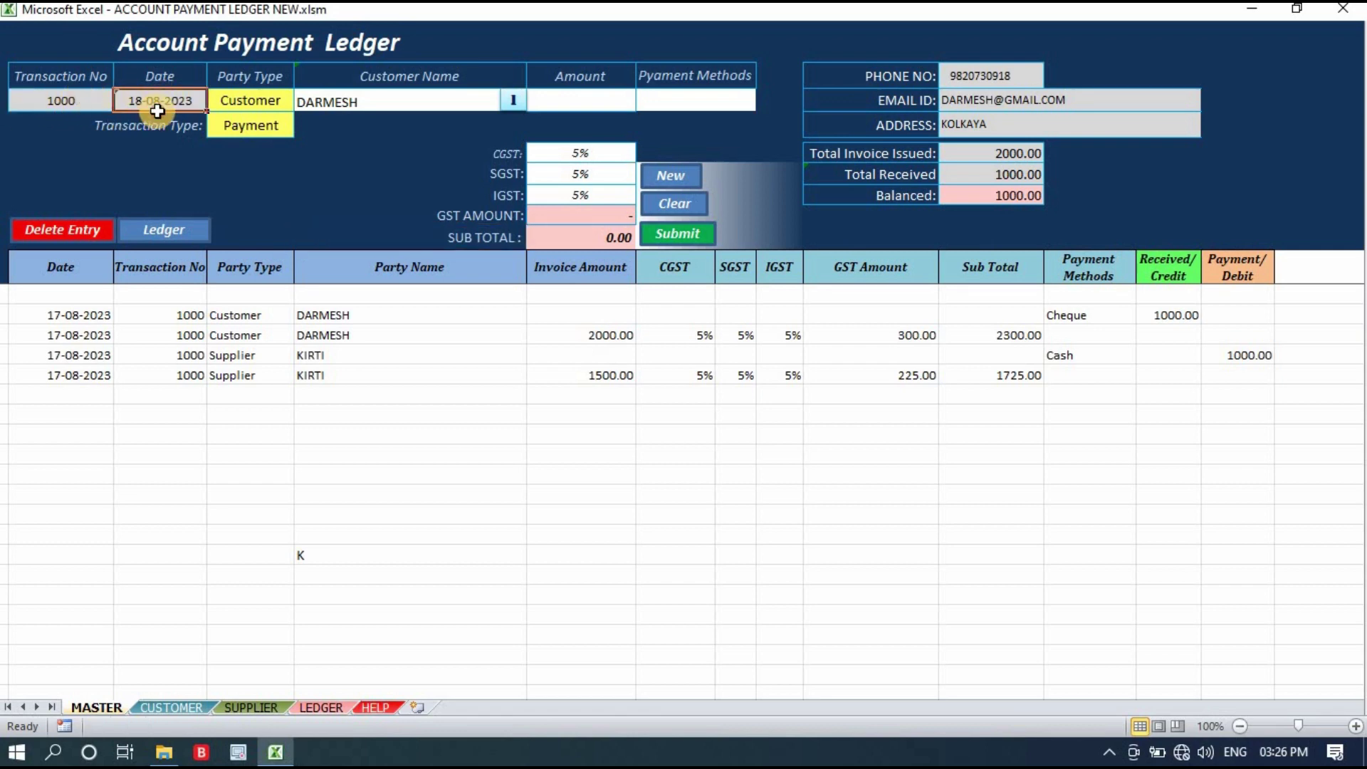
pyautogui.click(253, 100)
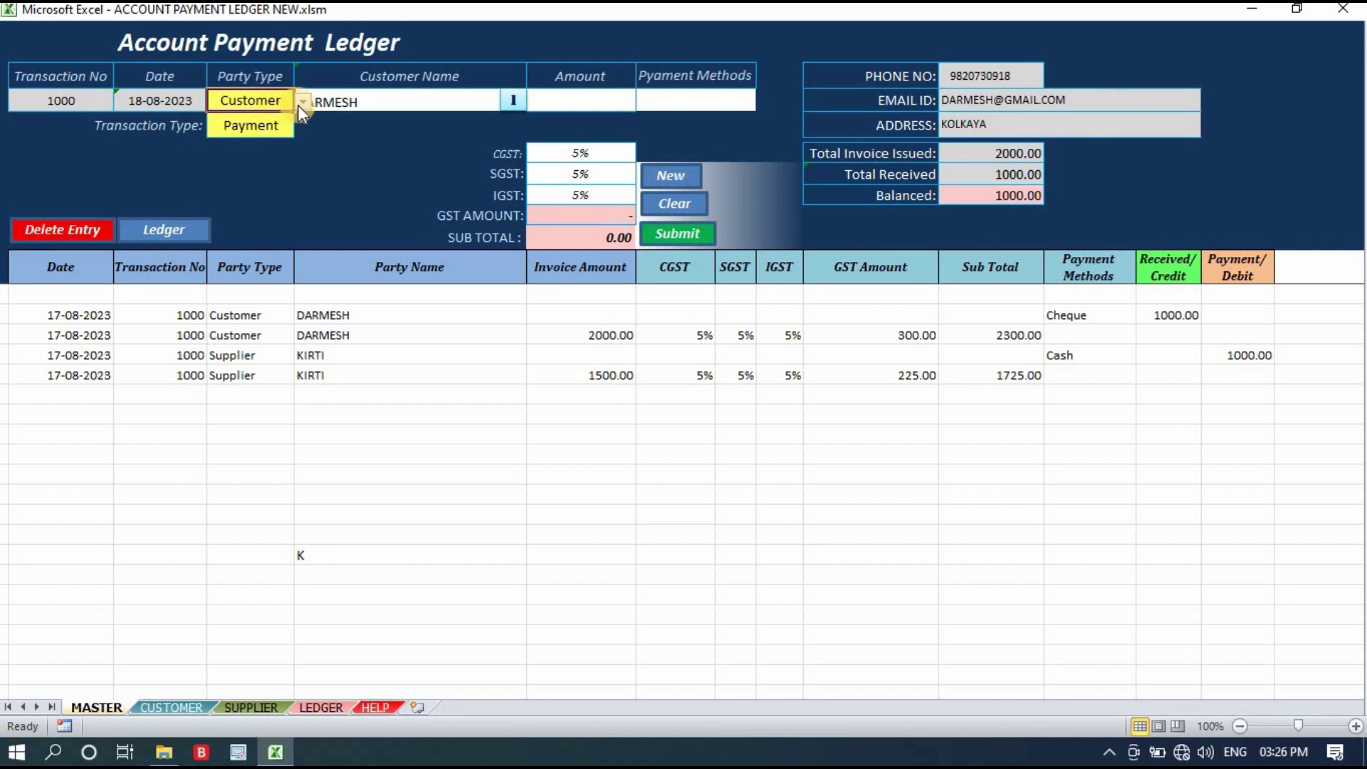
pyautogui.click(680, 217)
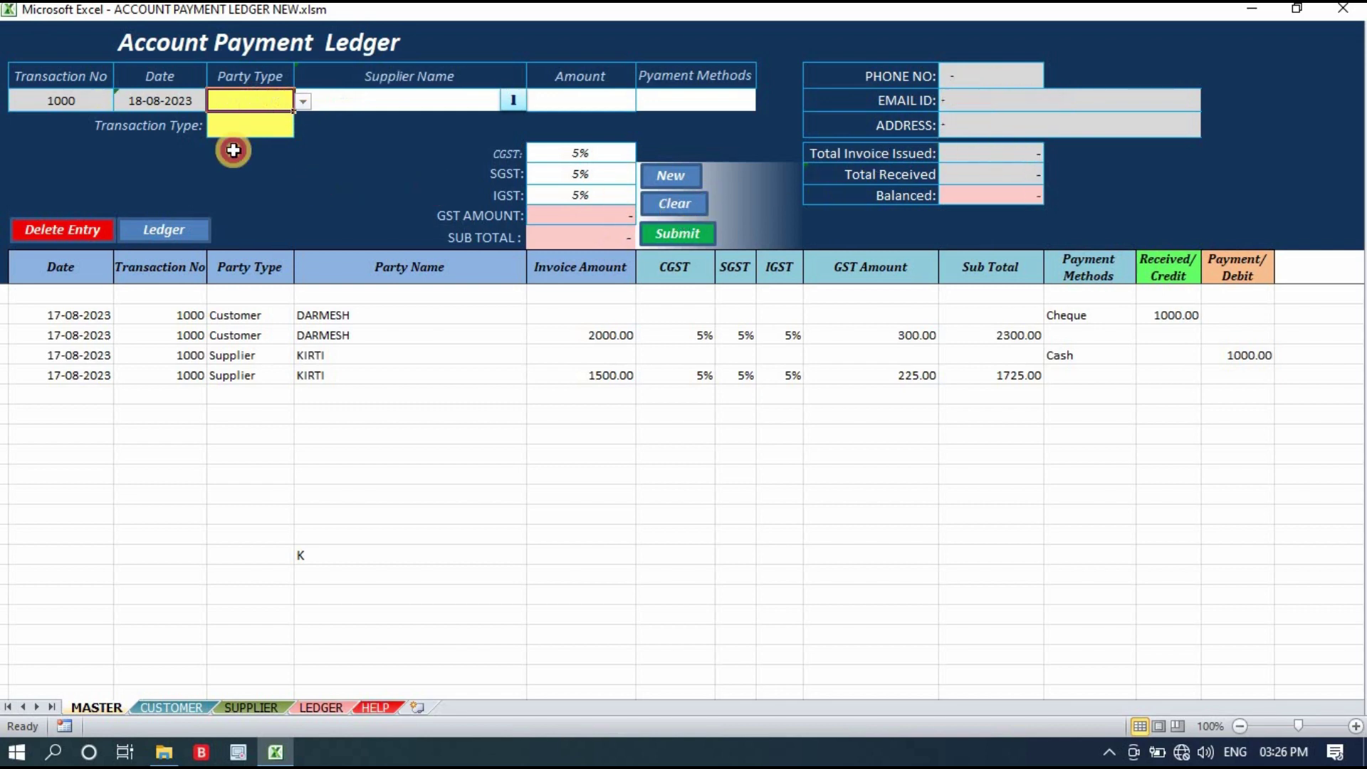
pyautogui.click(197, 104)
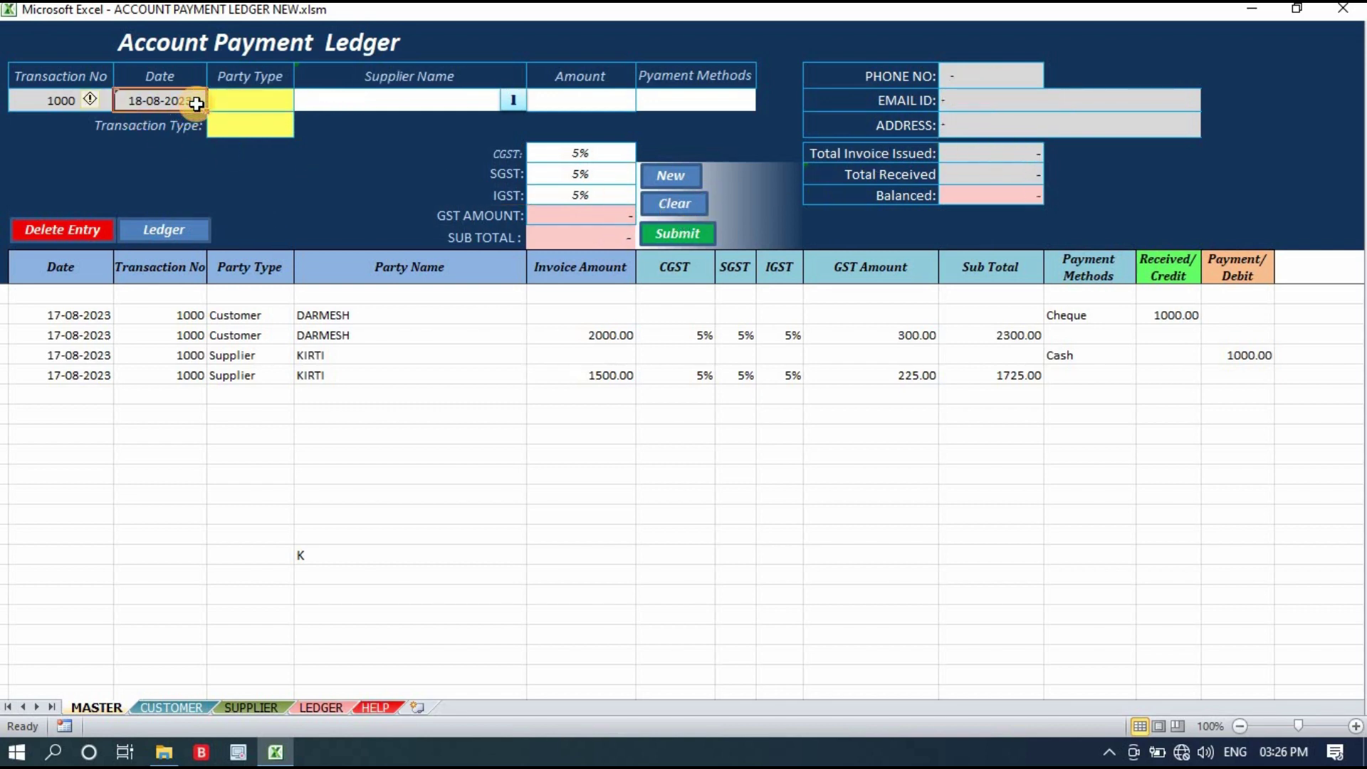
# - Set the party type to Supplier and the transaction type to Invoice
pyautogui.click(258, 101)
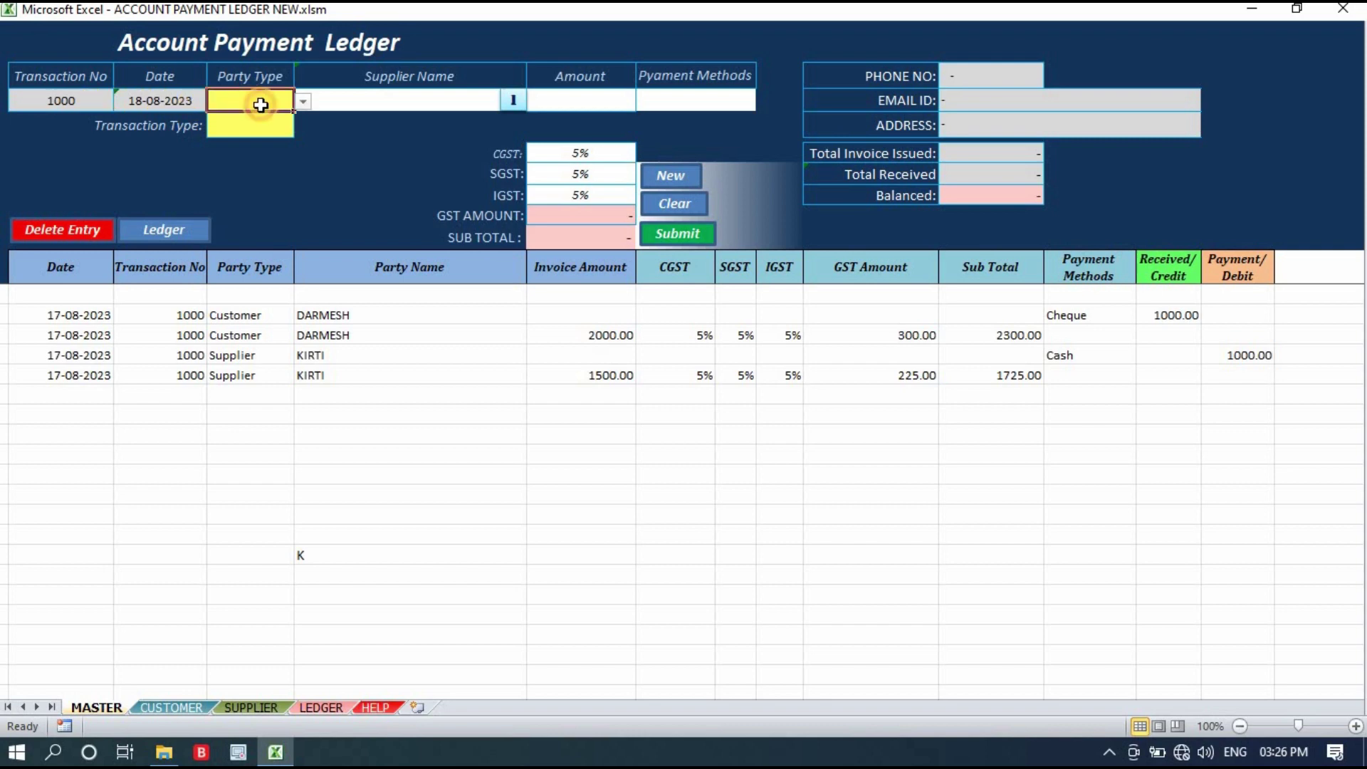
pyautogui.click(302, 101)
pyautogui.click(282, 119)
pyautogui.click(280, 124)
pyautogui.click(300, 130)
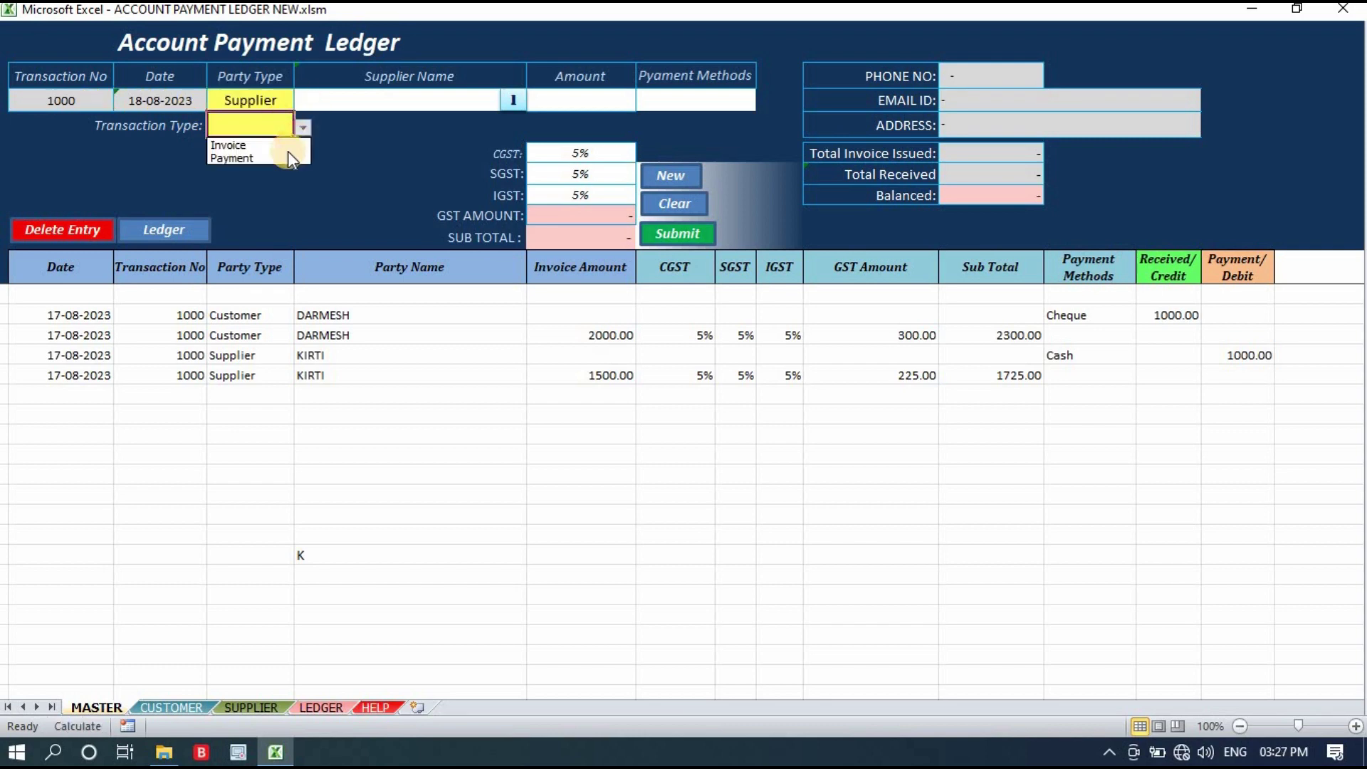
pyautogui.click(287, 145)
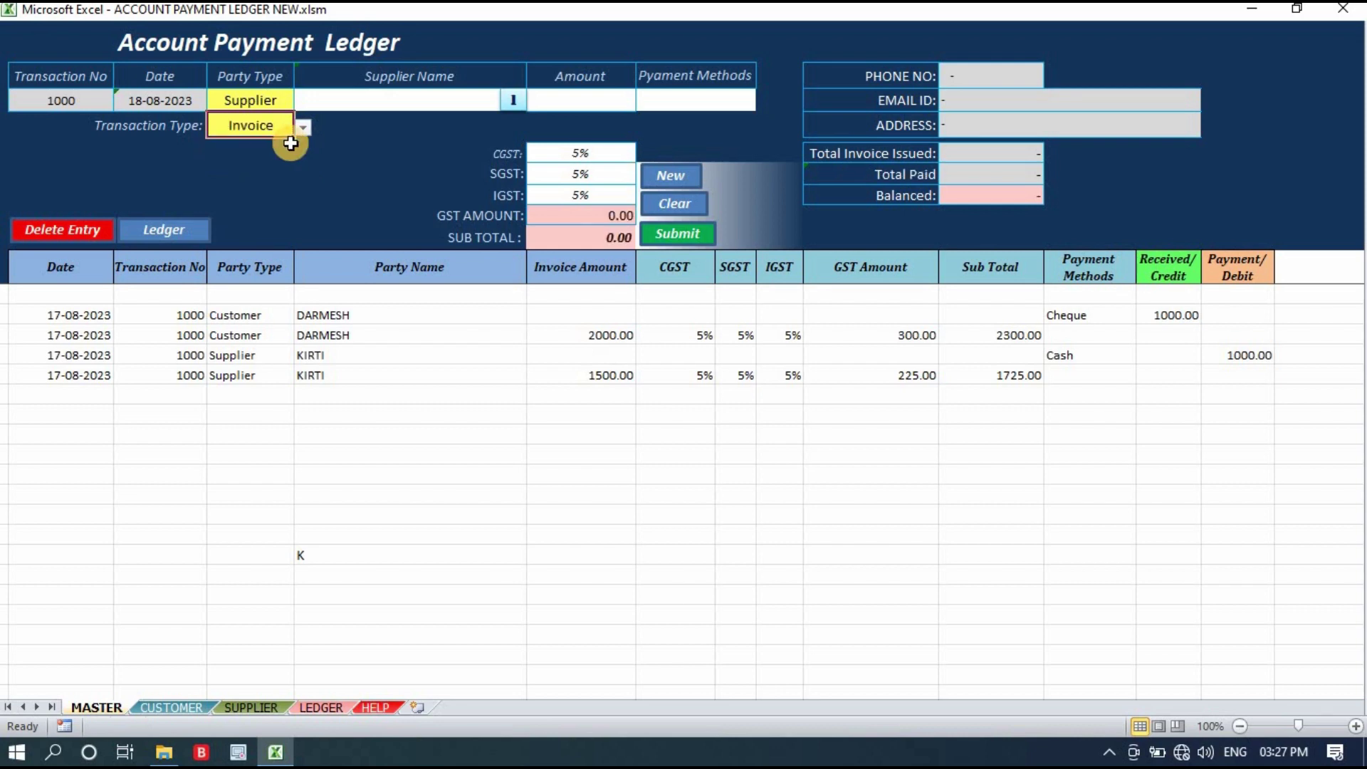
# - Search the supplier names for "s" and add the first matching supplier to the invoice entry
pyautogui.click(514, 100)
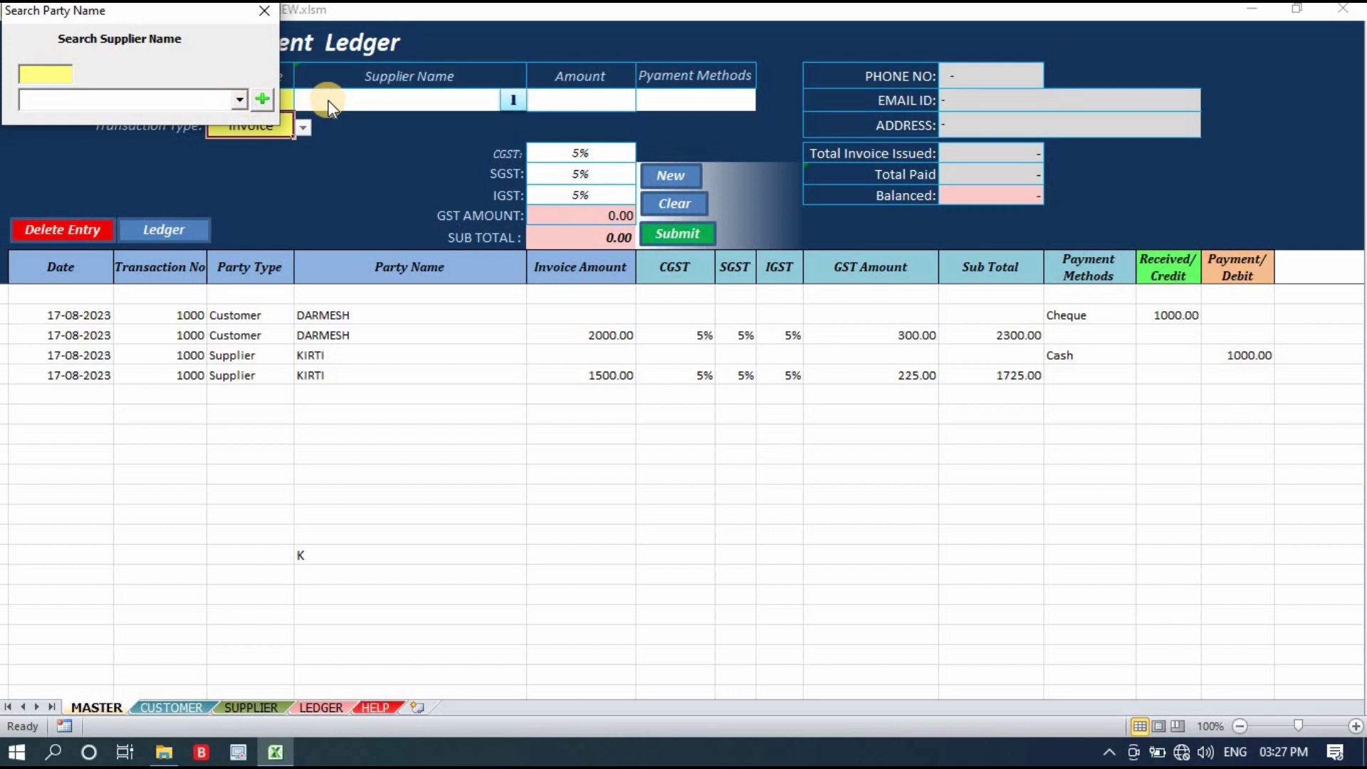
pyautogui.click(239, 100)
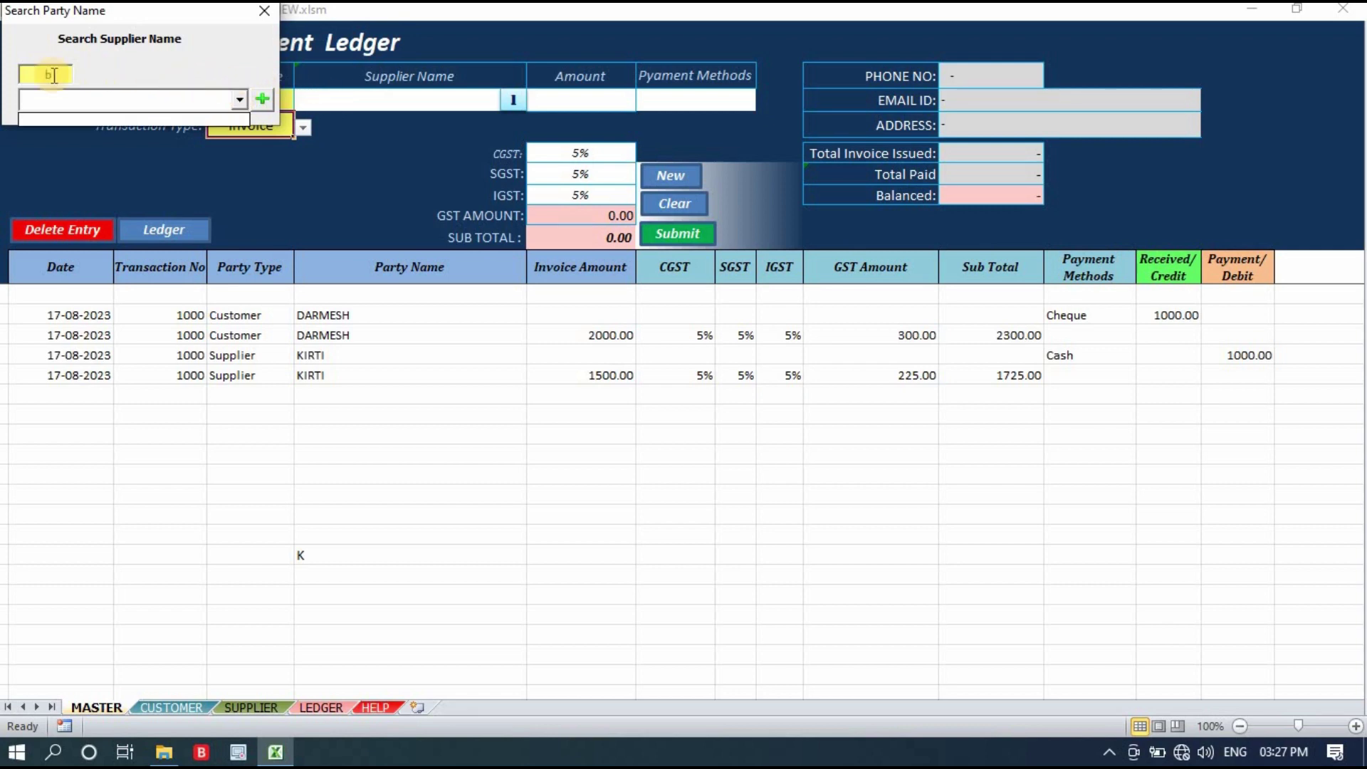
pyautogui.click(24, 76)
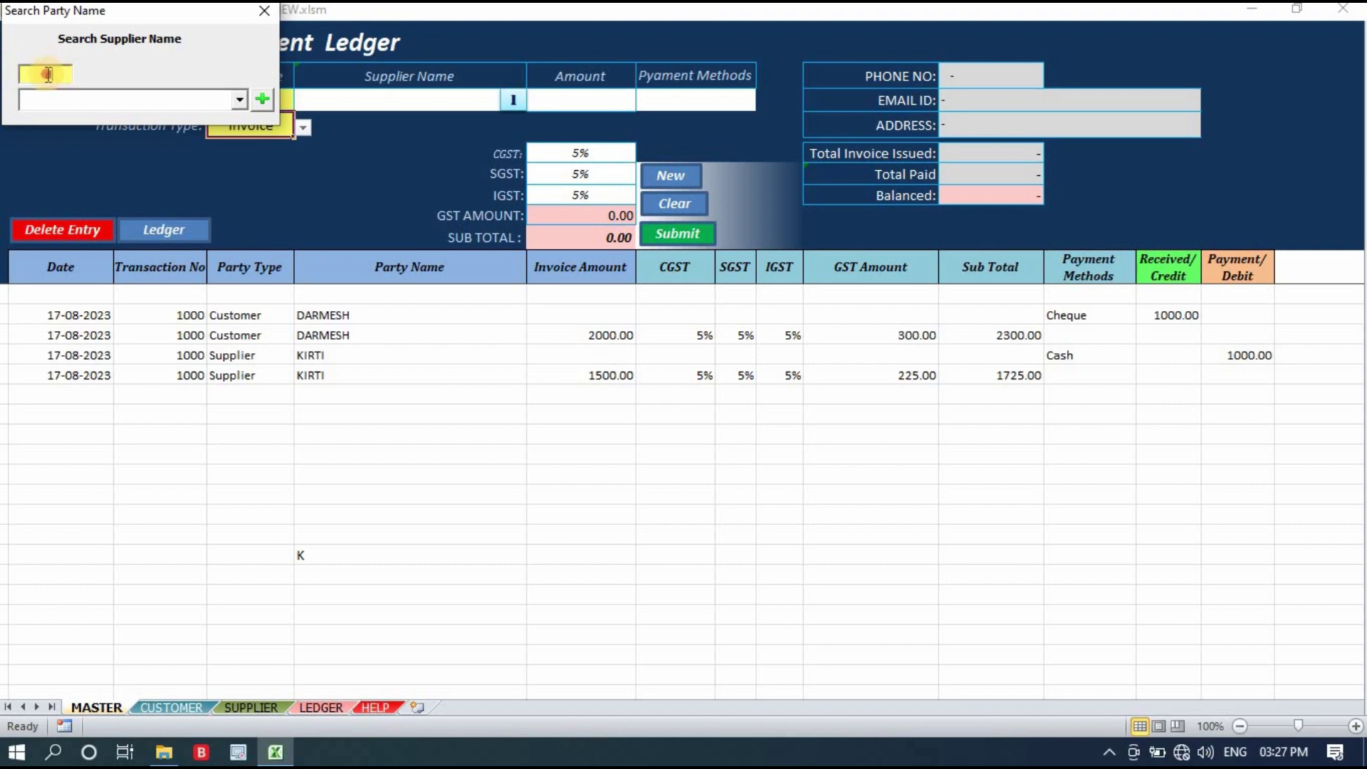
pyautogui.write('s')
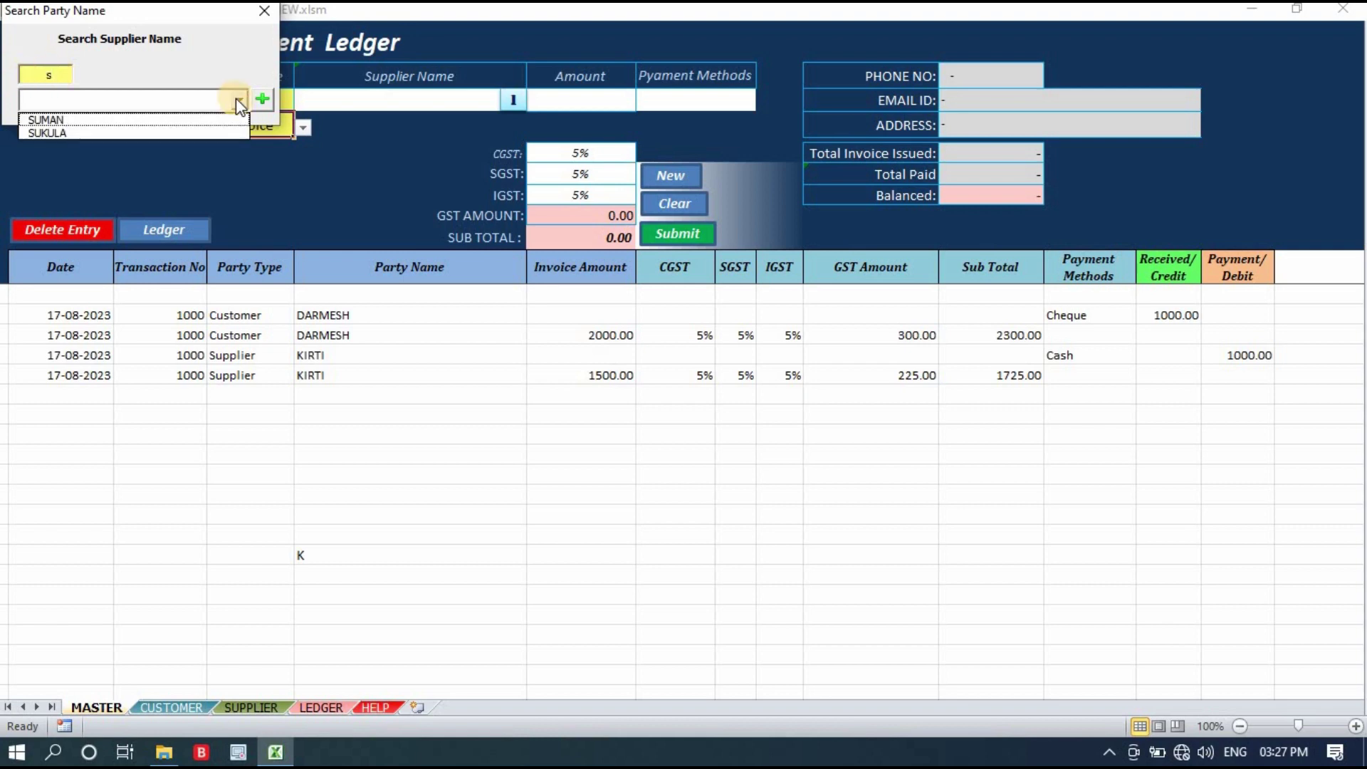
pyautogui.click(75, 118)
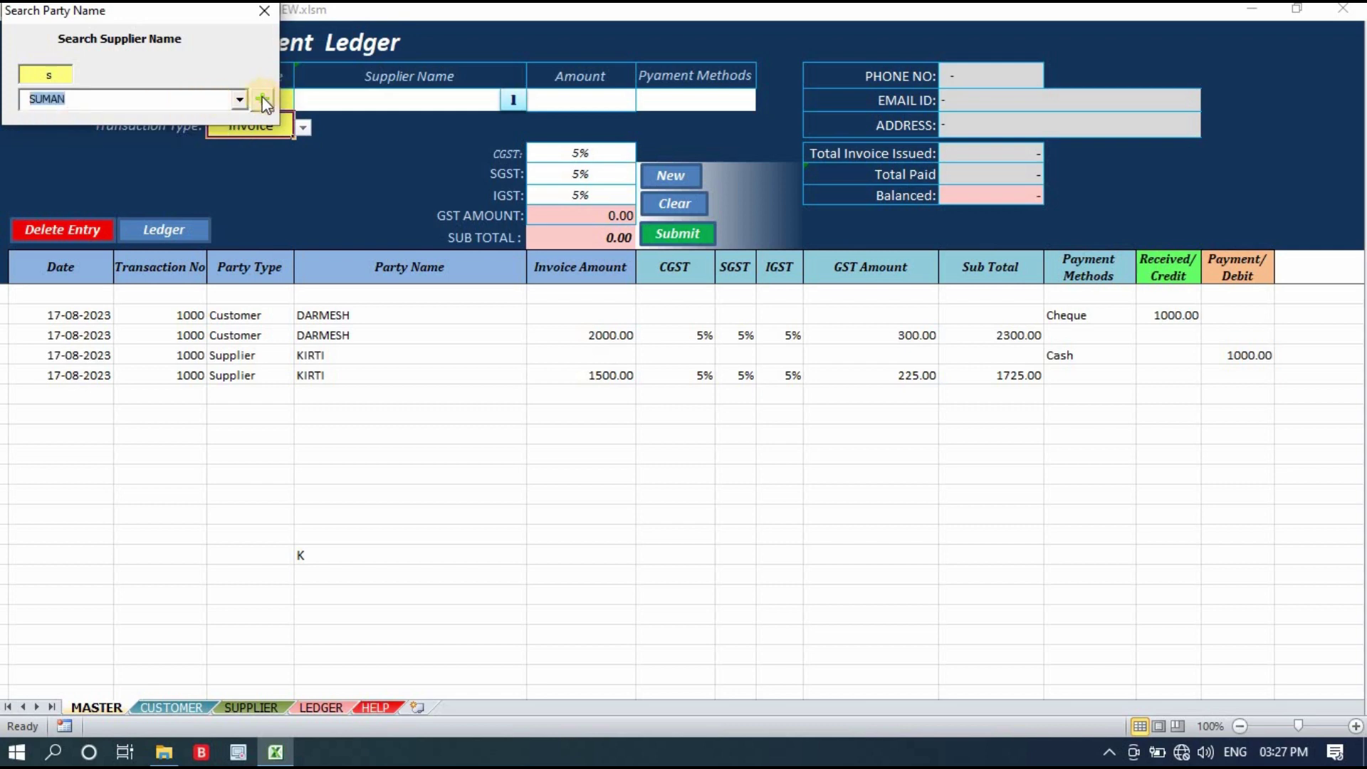
pyautogui.click(263, 101)
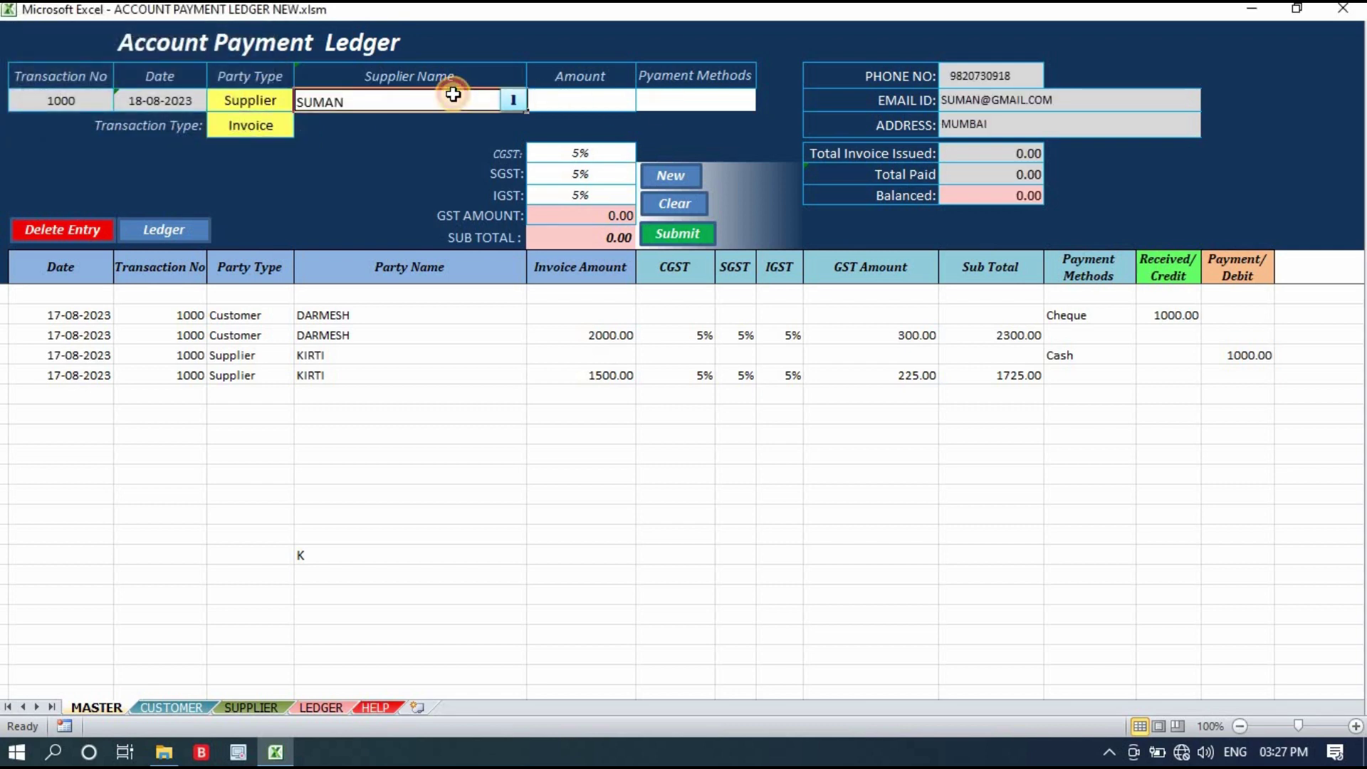
# - Review the selected supplier's contact details and the invoice, paid and balance totals
pyautogui.click(990, 75)
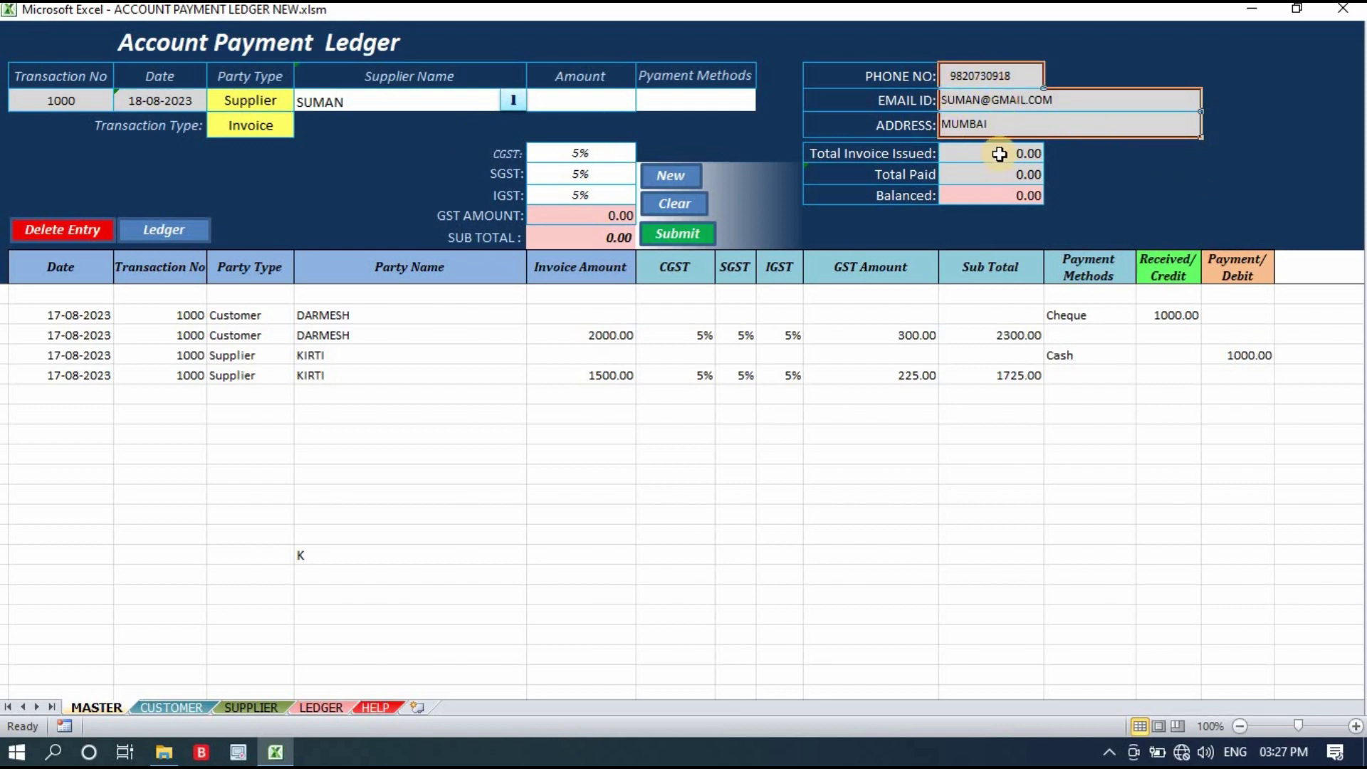
pyautogui.moveTo(999, 154)
pyautogui.mouseDown()
pyautogui.moveTo(995, 190)
pyautogui.moveTo(1113, 178)
pyautogui.mouseUp()
pyautogui.click(1114, 177)
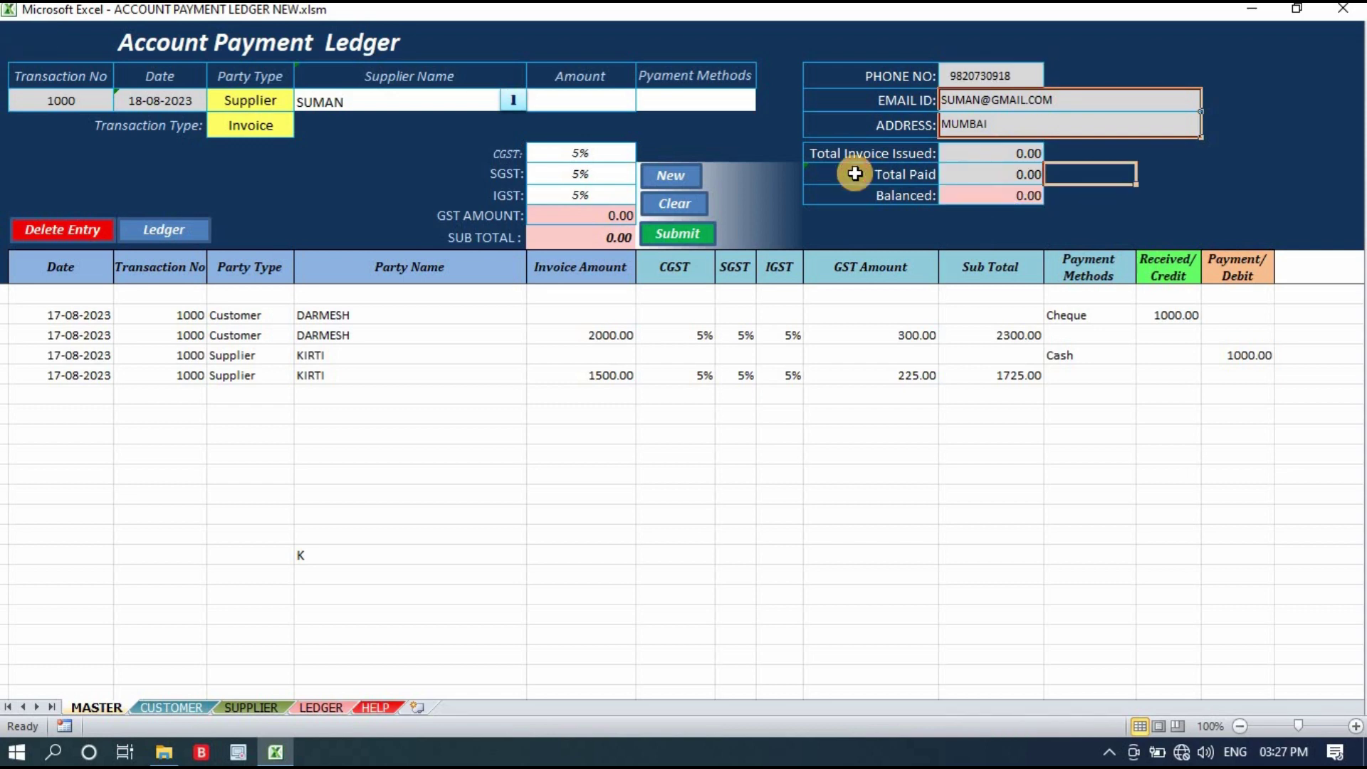
pyautogui.click(1025, 154)
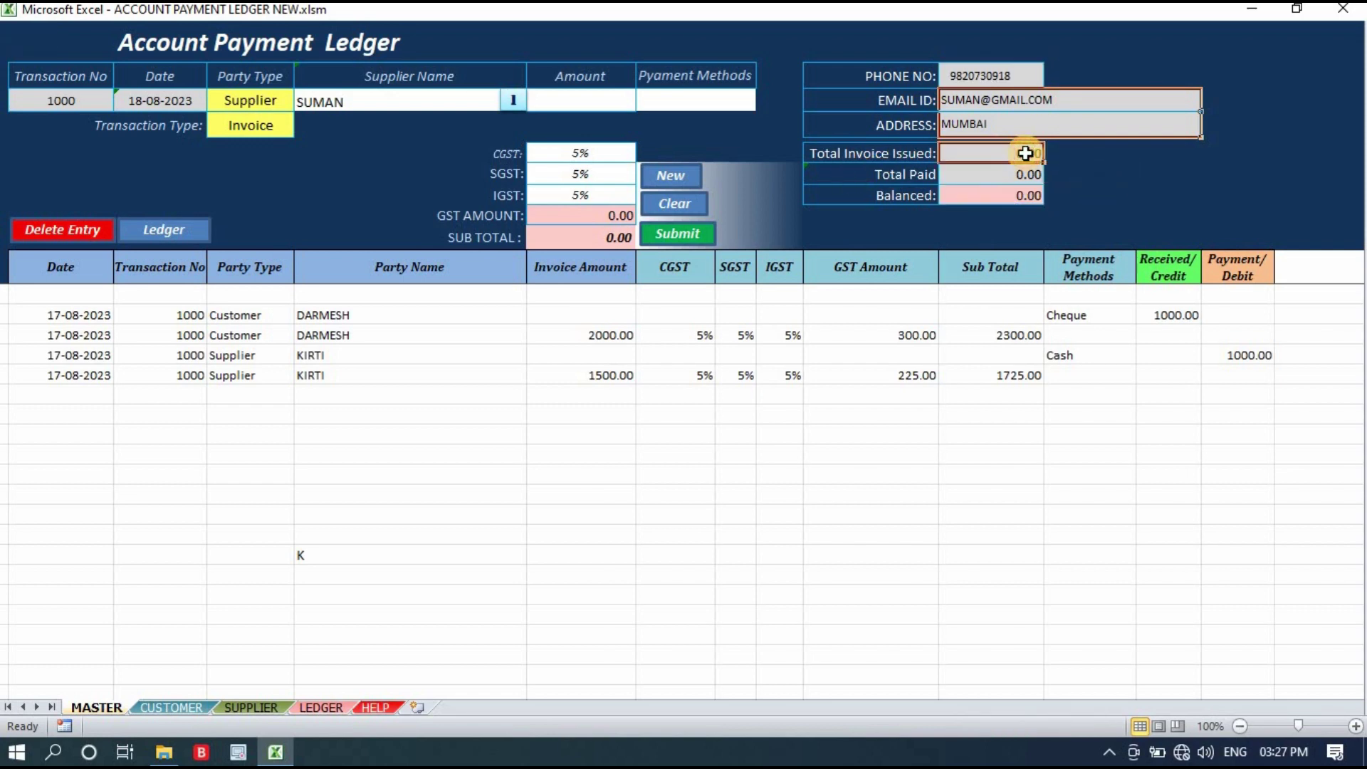
pyautogui.click(391, 100)
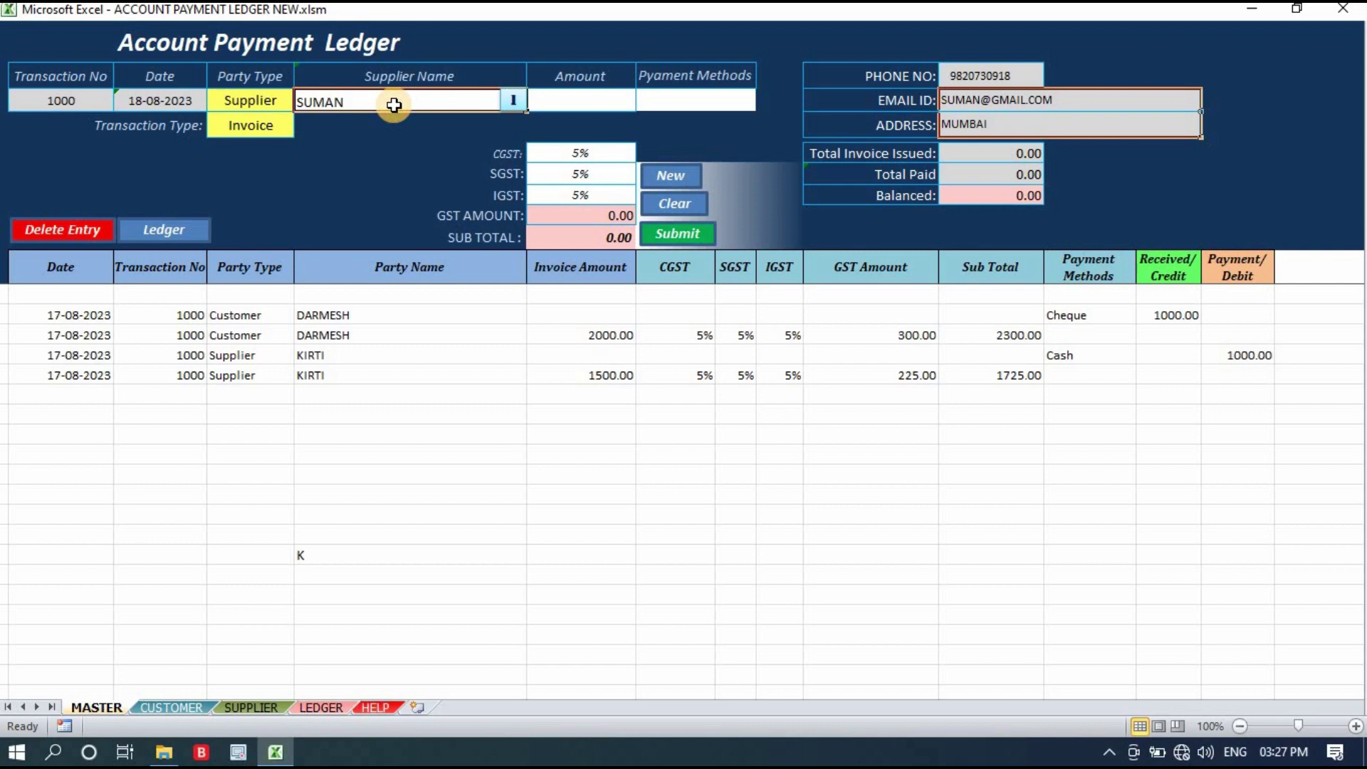
pyautogui.click(999, 152)
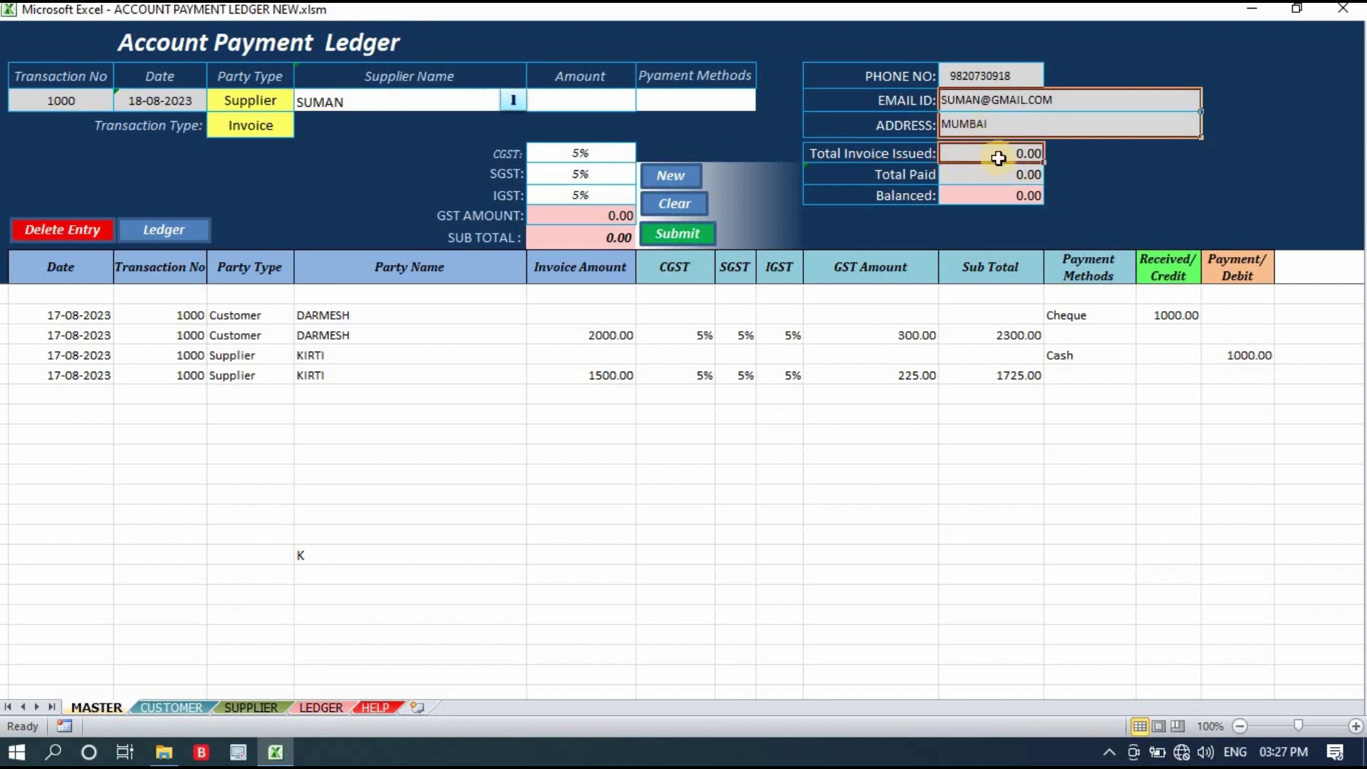
pyautogui.click(1071, 179)
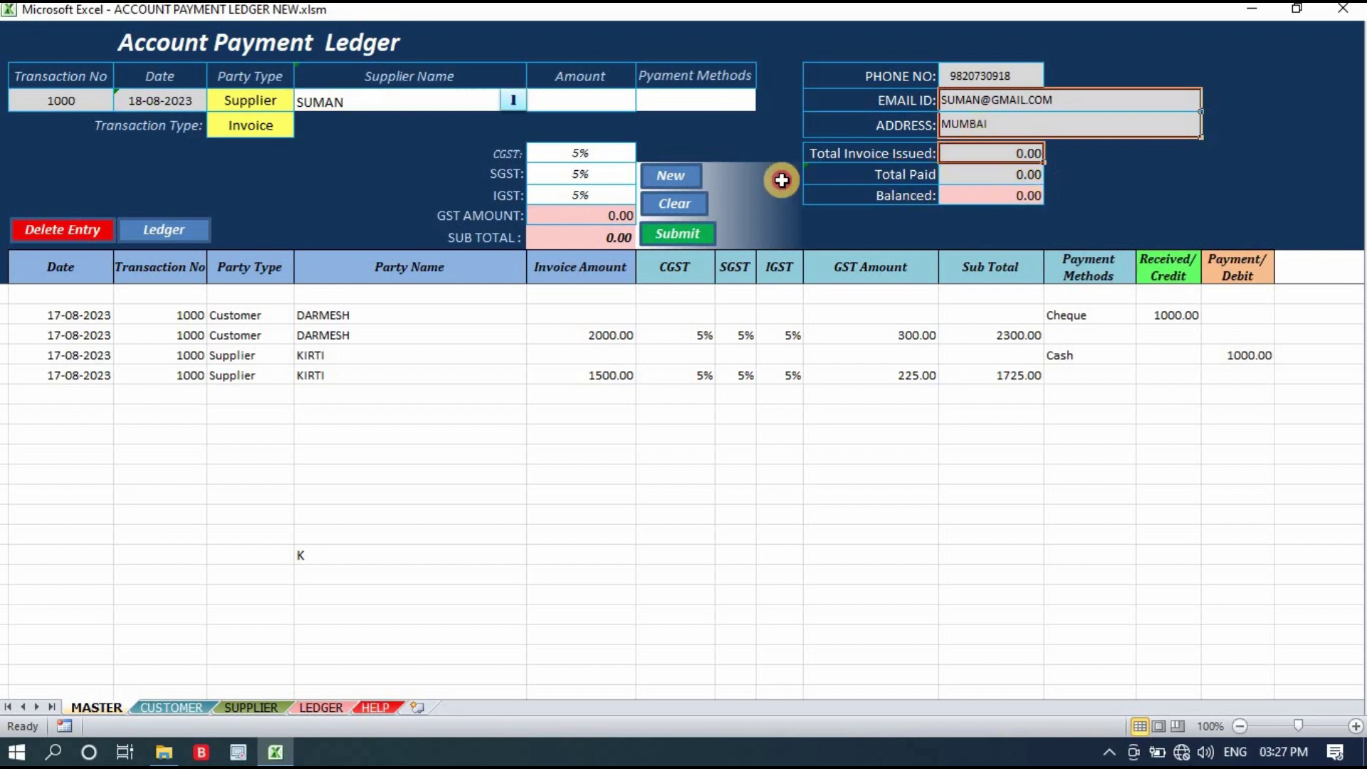
# - Enter 1500 as the invoice amount, check the GST rates and submit the supplier invoice to the ledger
pyautogui.click(587, 100)
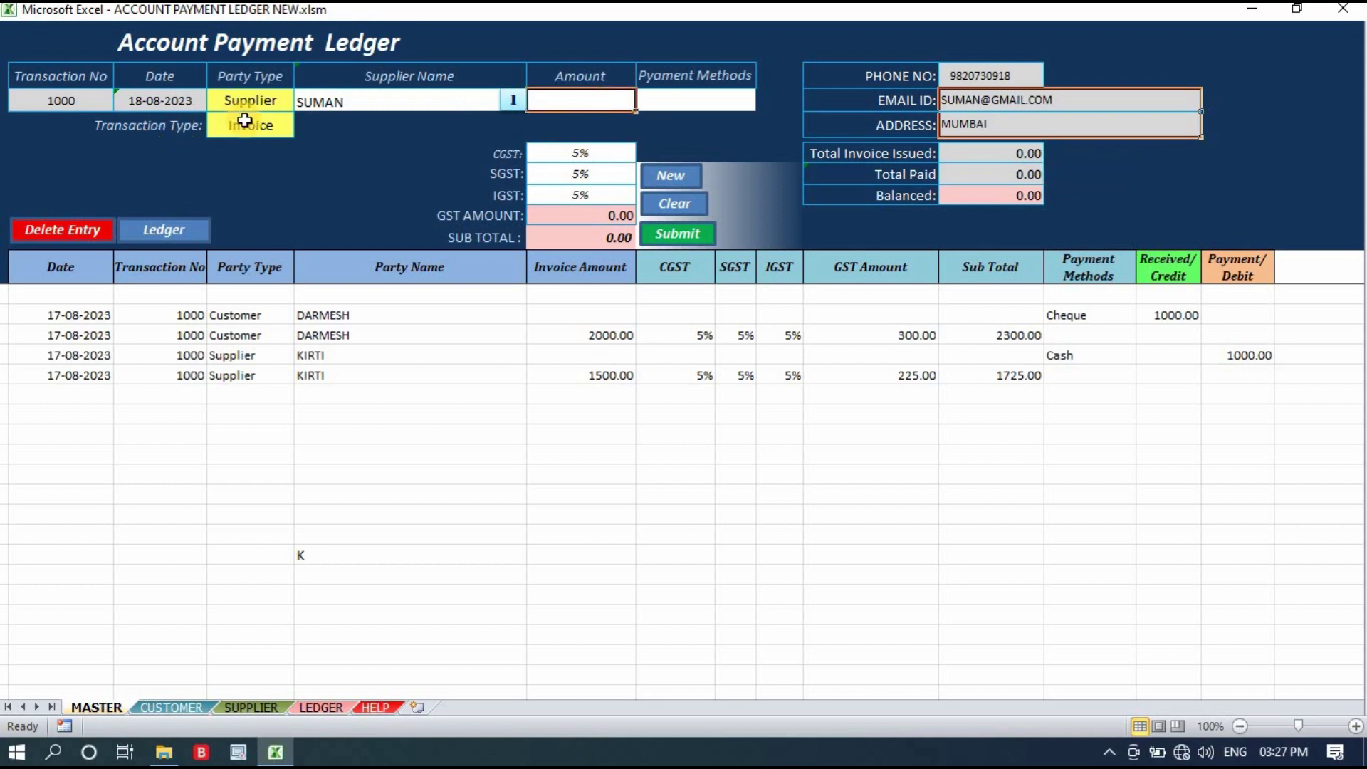
pyautogui.write('15')
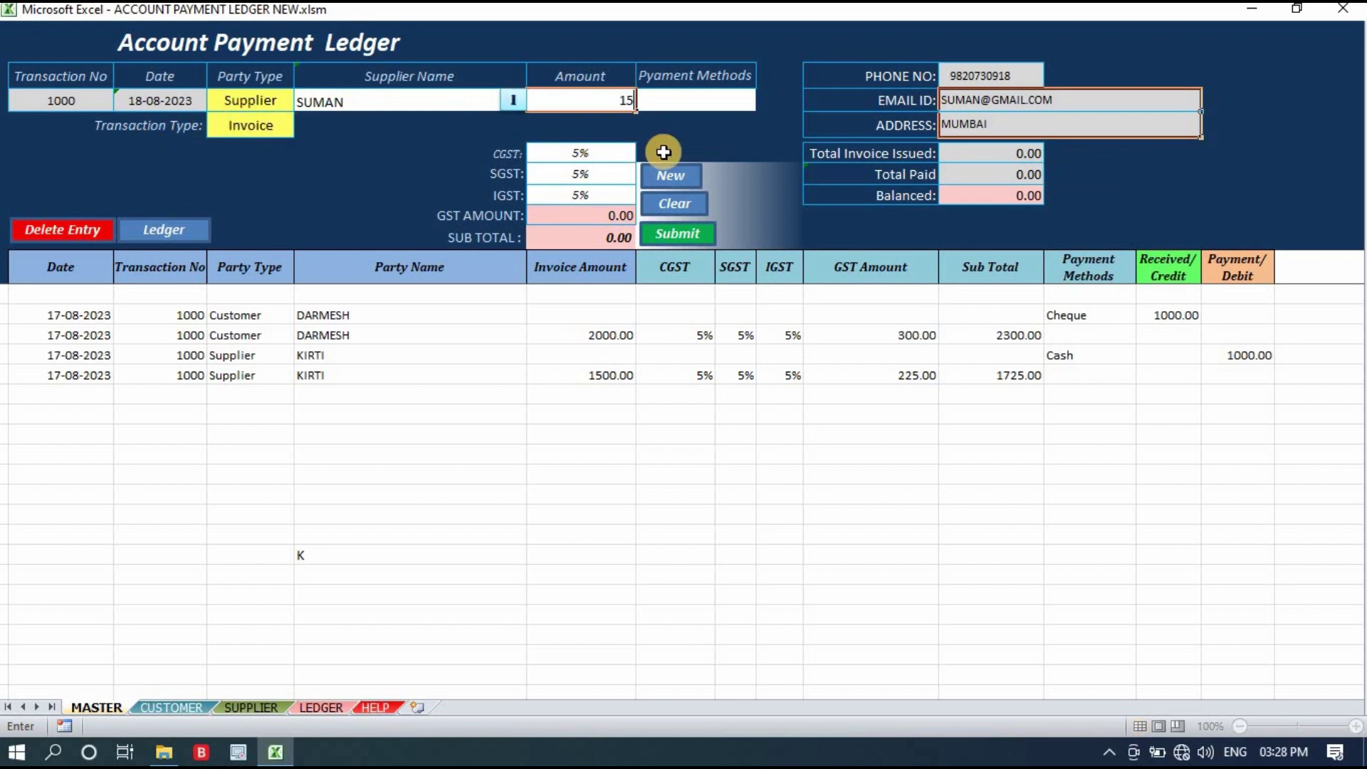
pyautogui.write('00')
pyautogui.moveTo(583, 153); pyautogui.dragTo(590, 199)
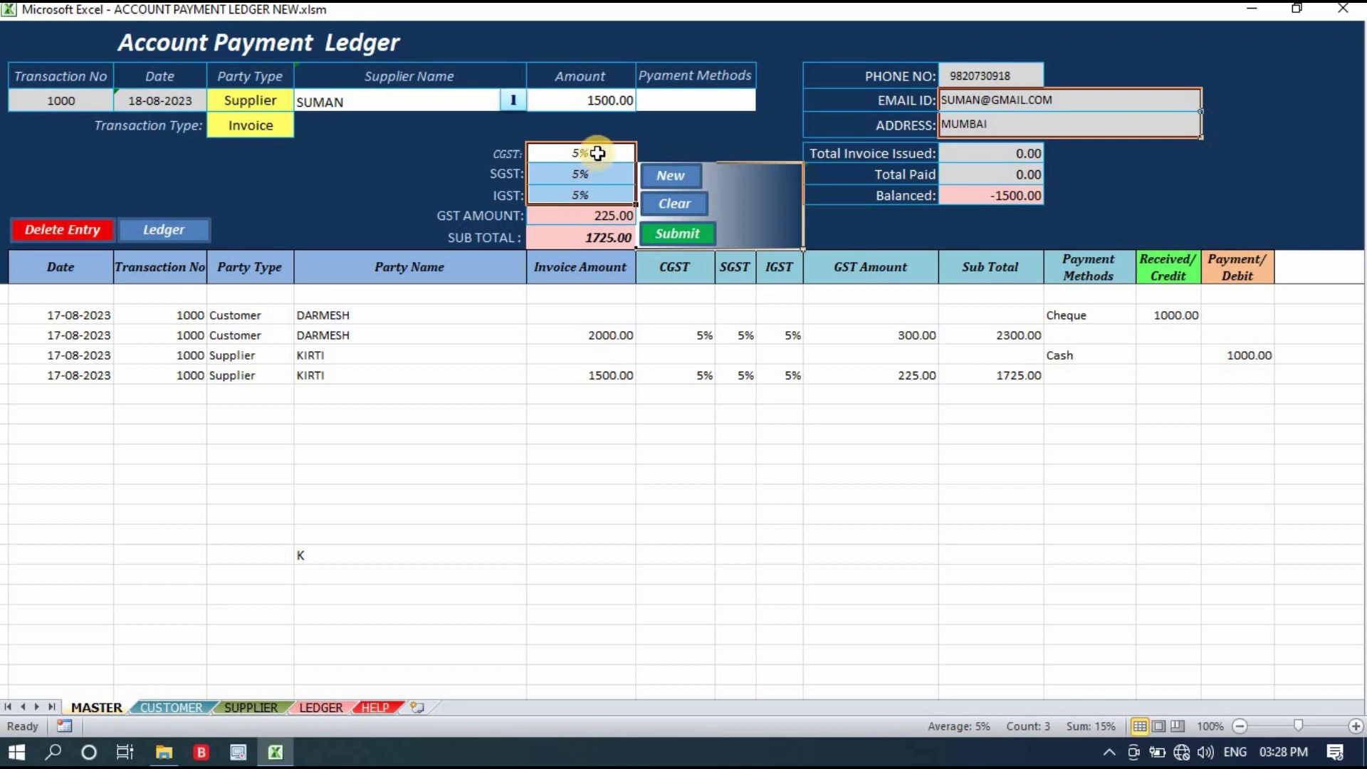
pyautogui.click(677, 233)
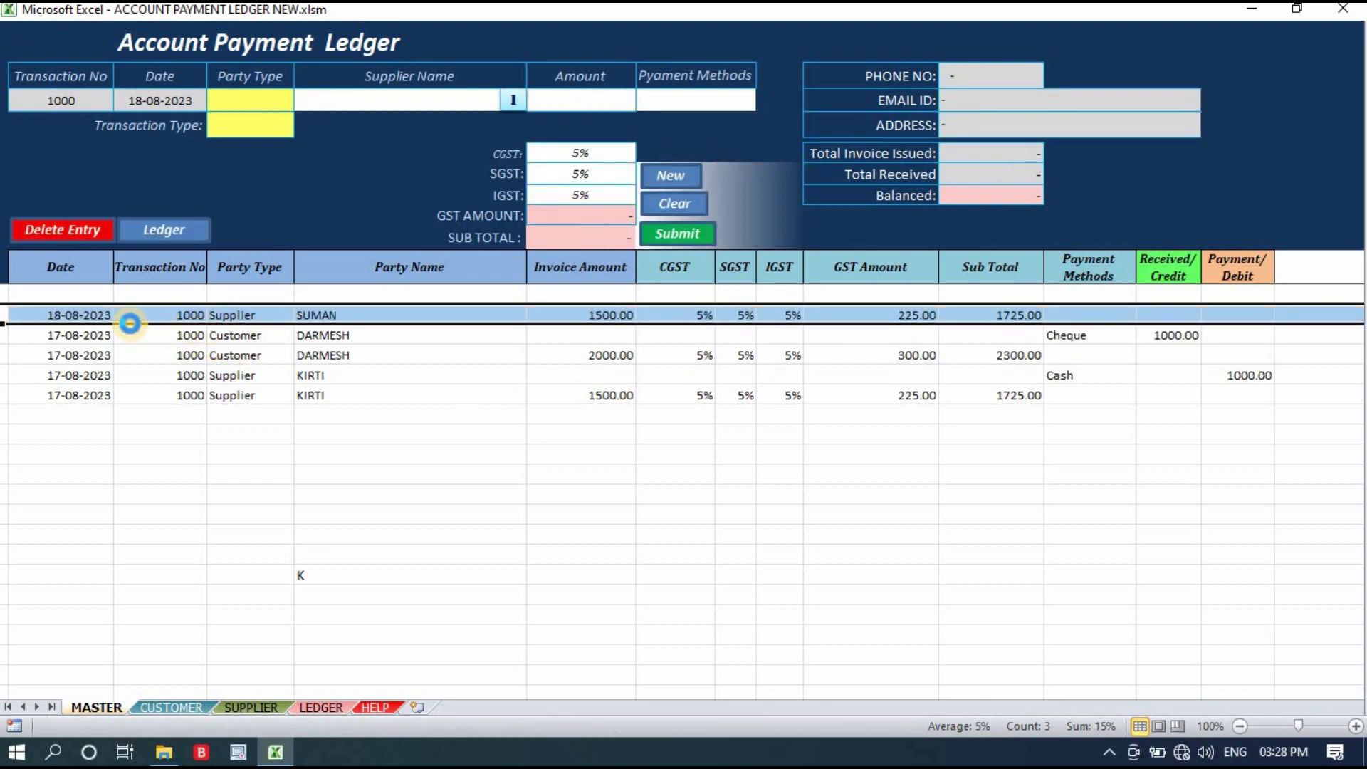
# - Check the newly submitted supplier invoice row and start a new transaction number
pyautogui.click(71, 316)
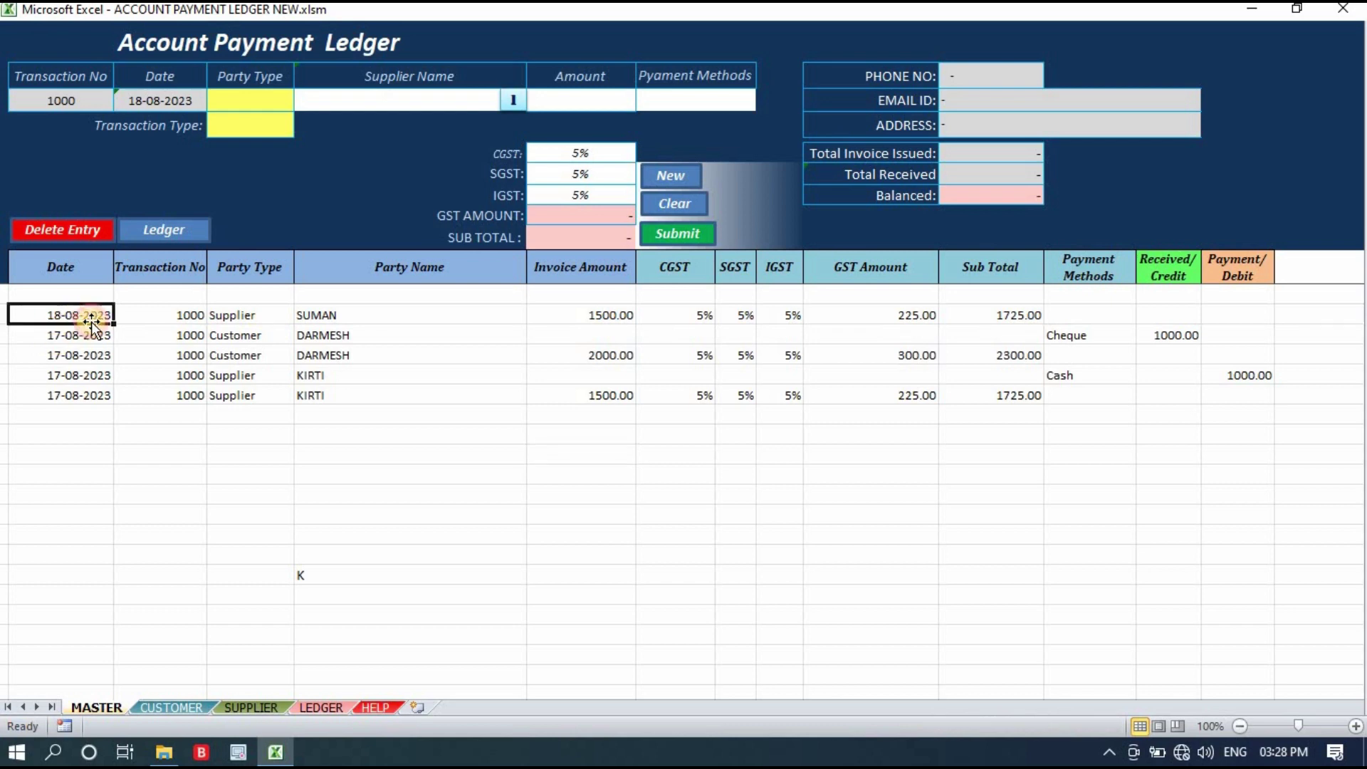
pyautogui.click(249, 319)
pyautogui.click(361, 314)
pyautogui.click(195, 316)
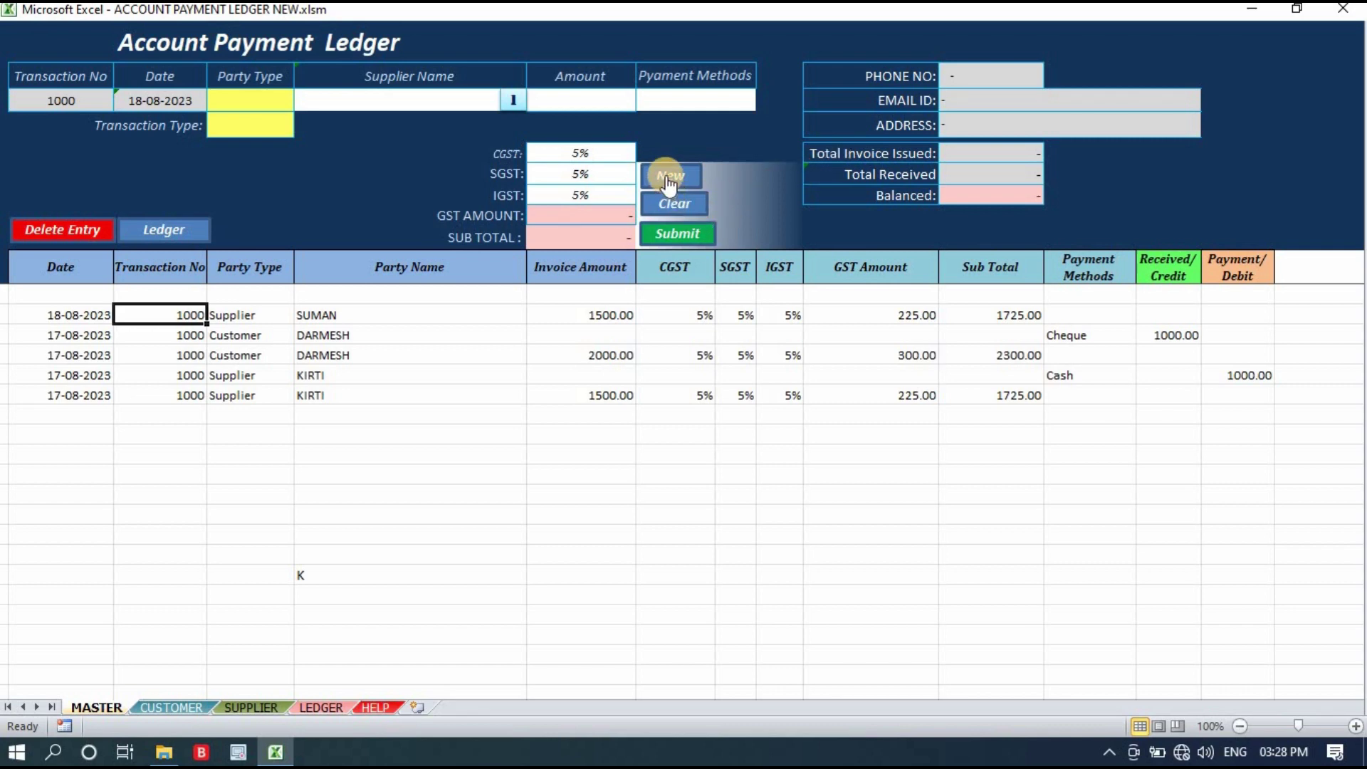
pyautogui.click(75, 109)
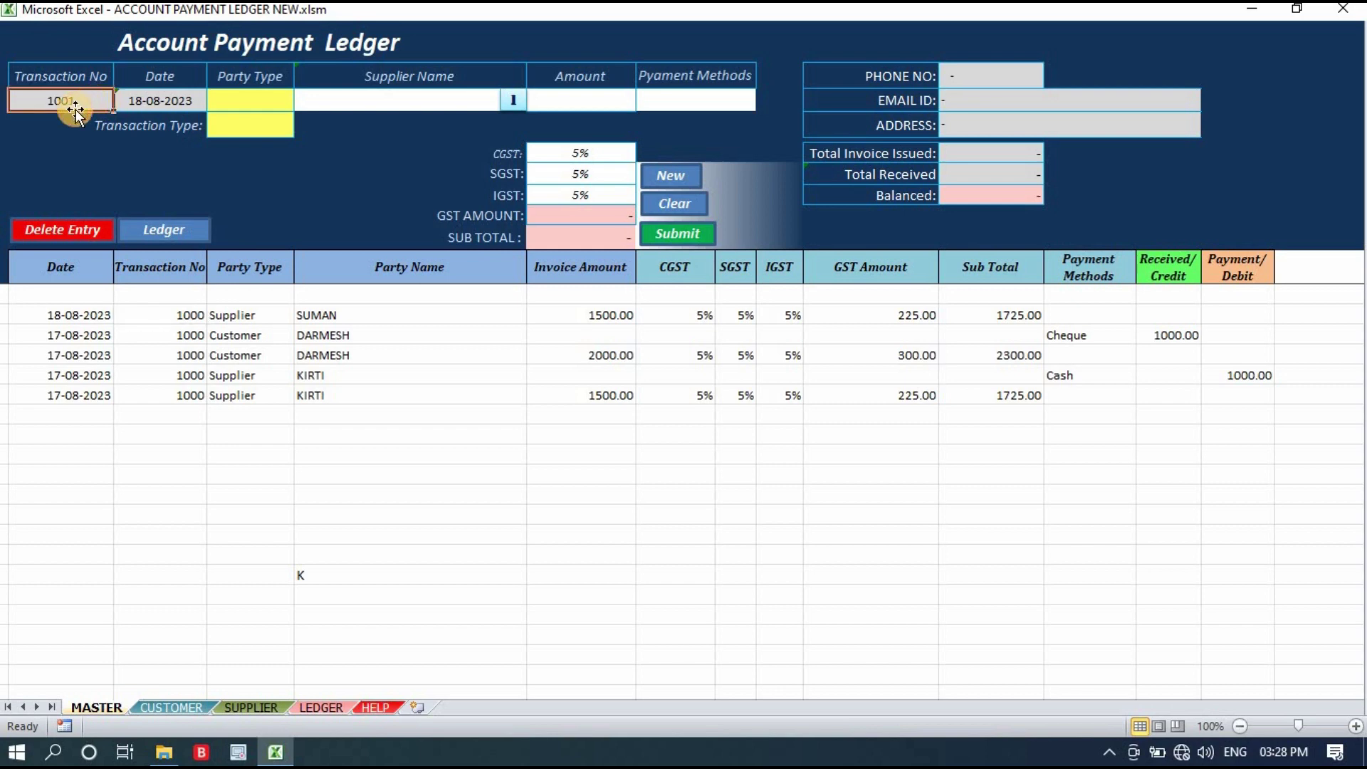
# - Delete the four ledger entries dated 17-08-2023 and confirm the deletion
pyautogui.click(64, 347)
pyautogui.moveTo(131, 327); pyautogui.dragTo(157, 417)
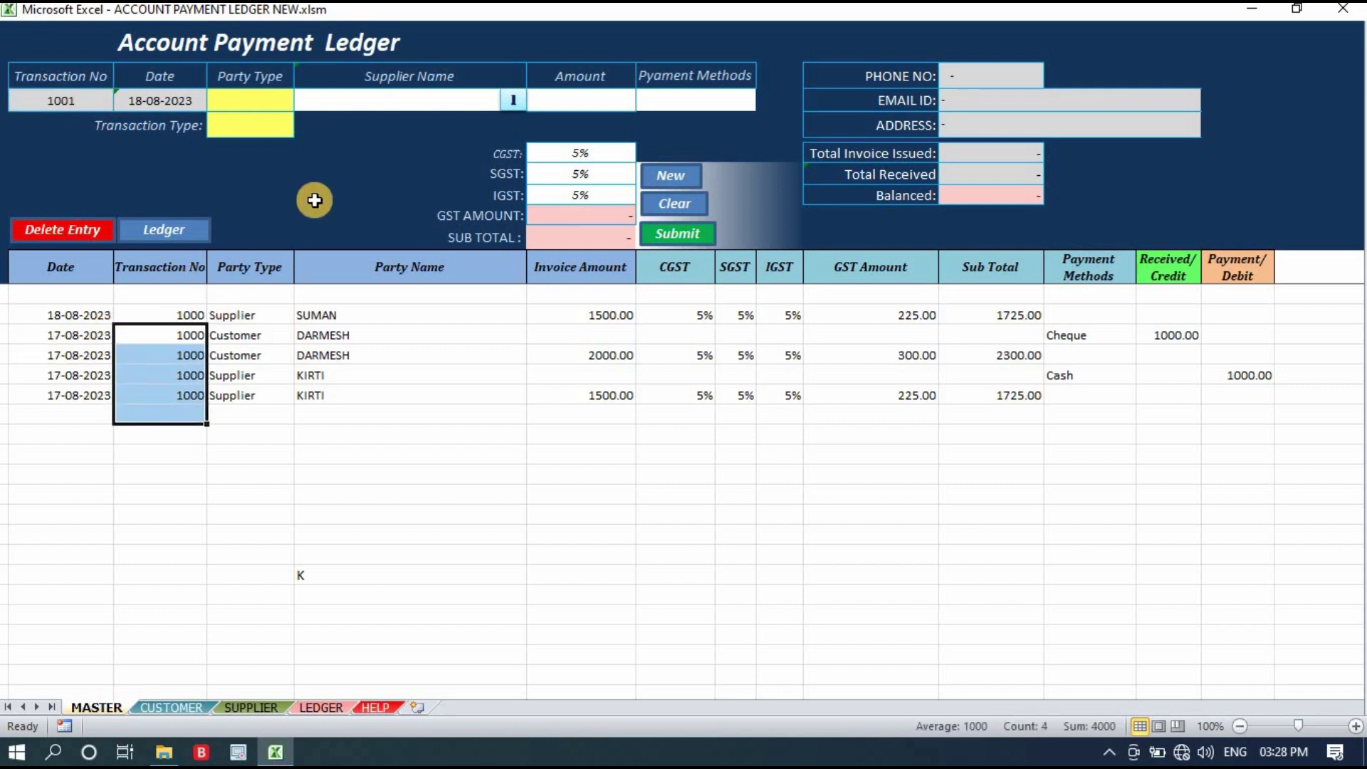
pyautogui.click(286, 441)
pyautogui.moveTo(146, 338); pyautogui.dragTo(154, 398)
pyautogui.click(91, 229)
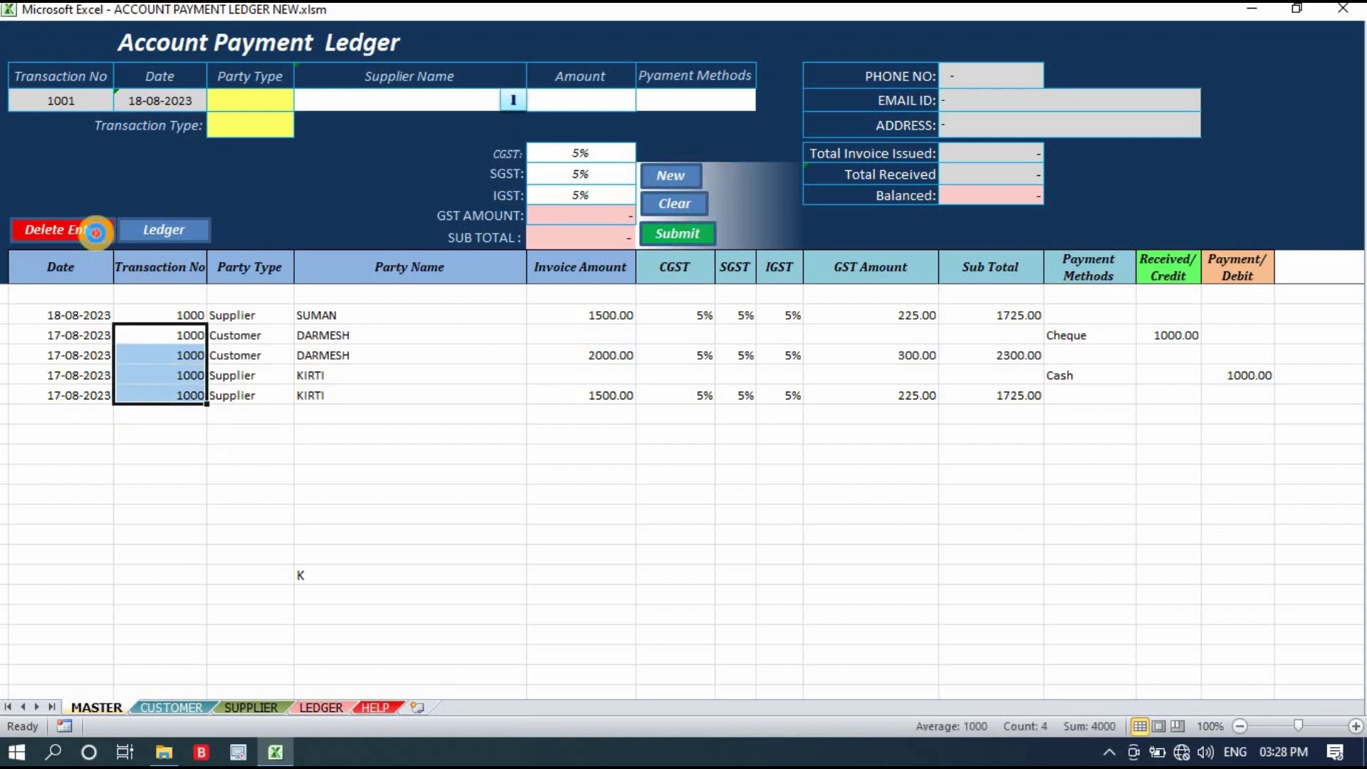
pyautogui.click(651, 443)
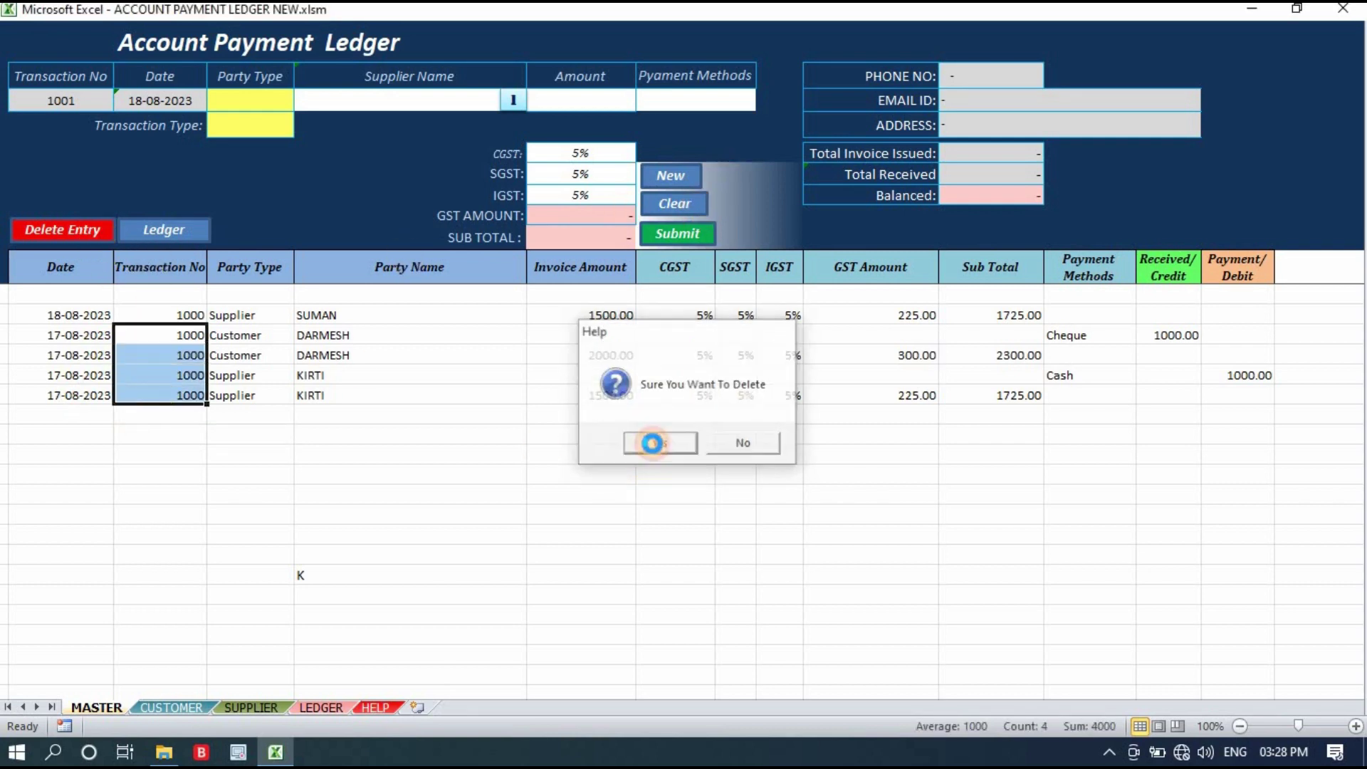
pyautogui.click(360, 471)
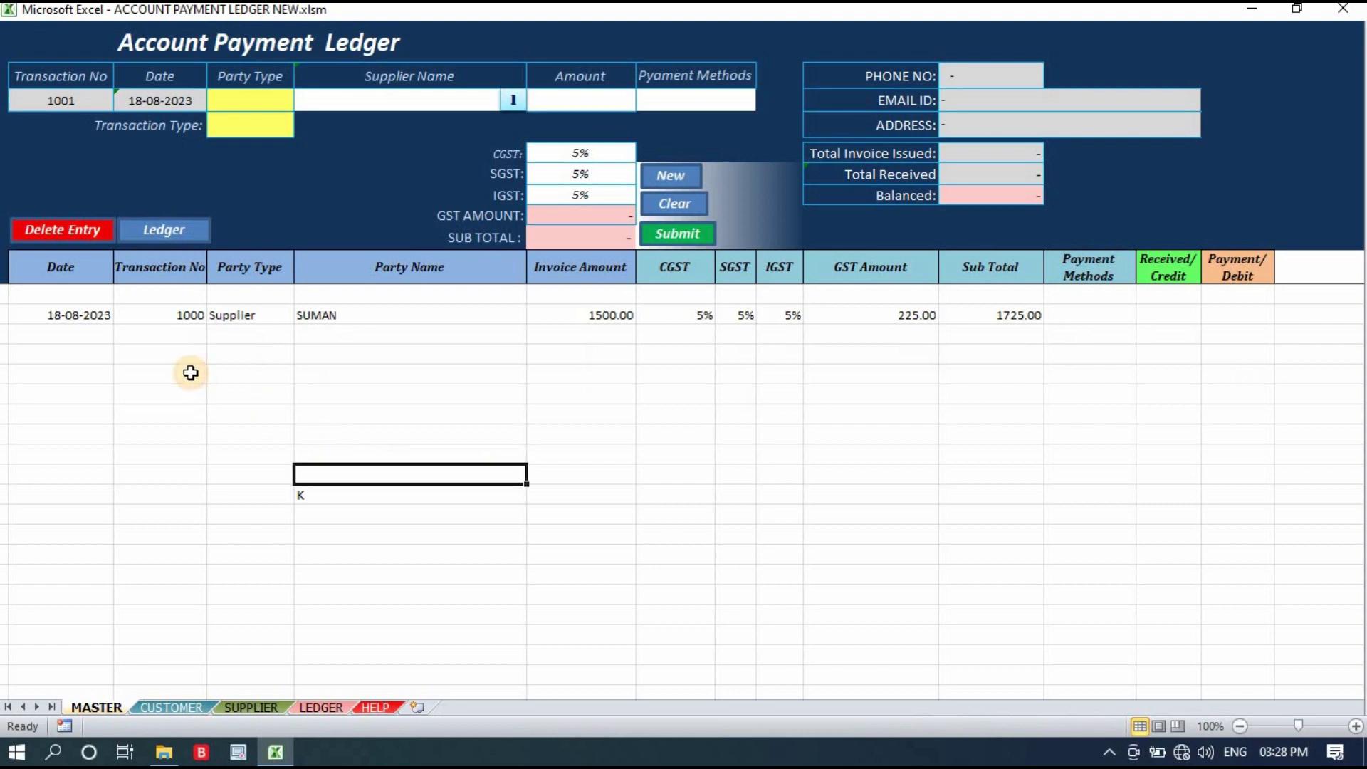
# - Set the new transaction's party type to Supplier and its transaction type to Payment
pyautogui.click(189, 315)
pyautogui.click(50, 100)
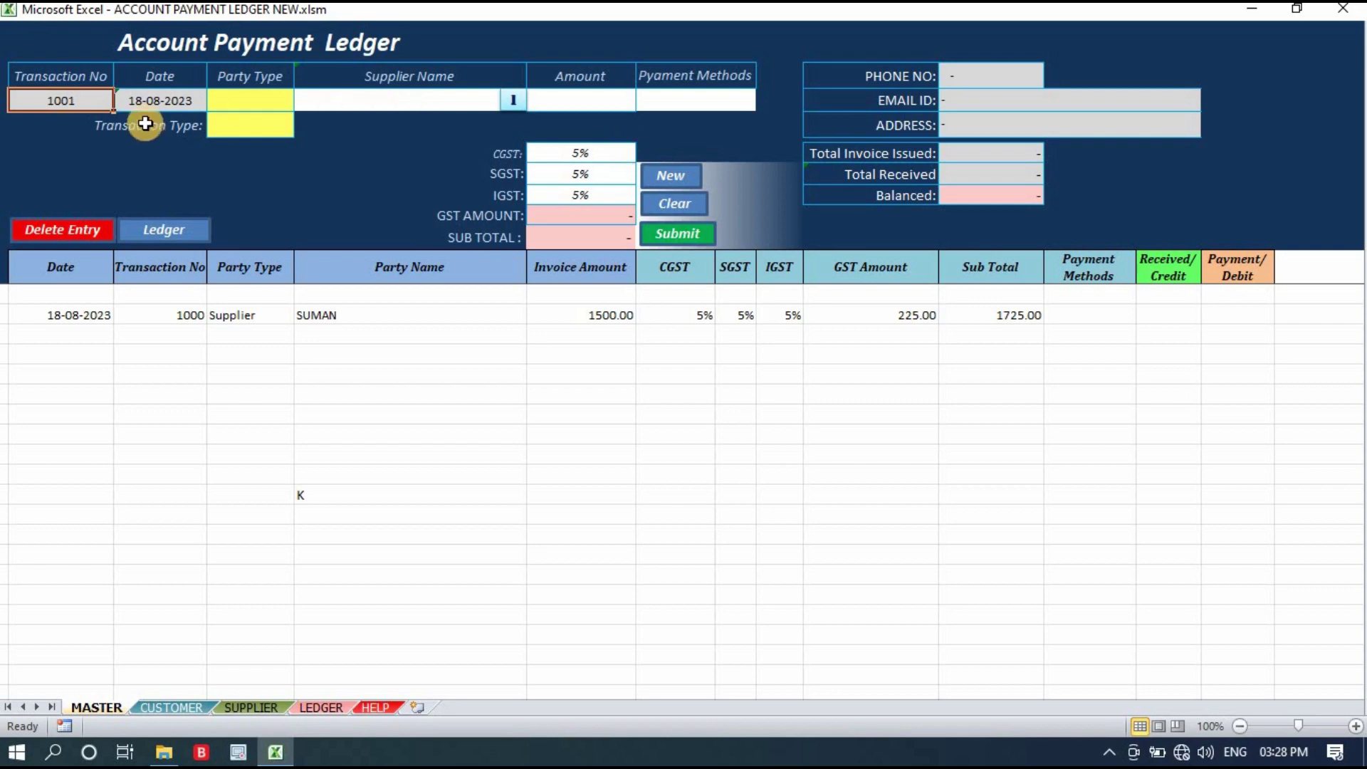
pyautogui.click(265, 98)
pyautogui.click(304, 101)
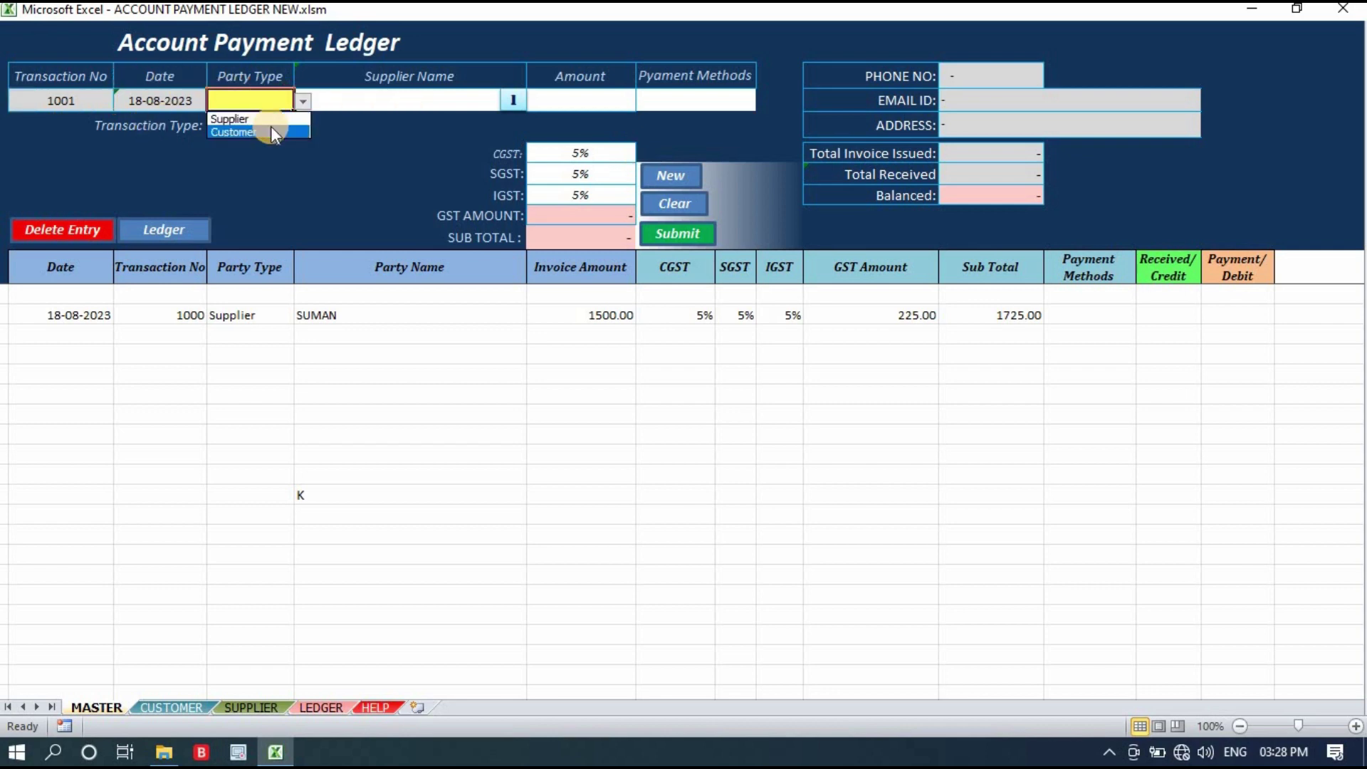
pyautogui.click(278, 117)
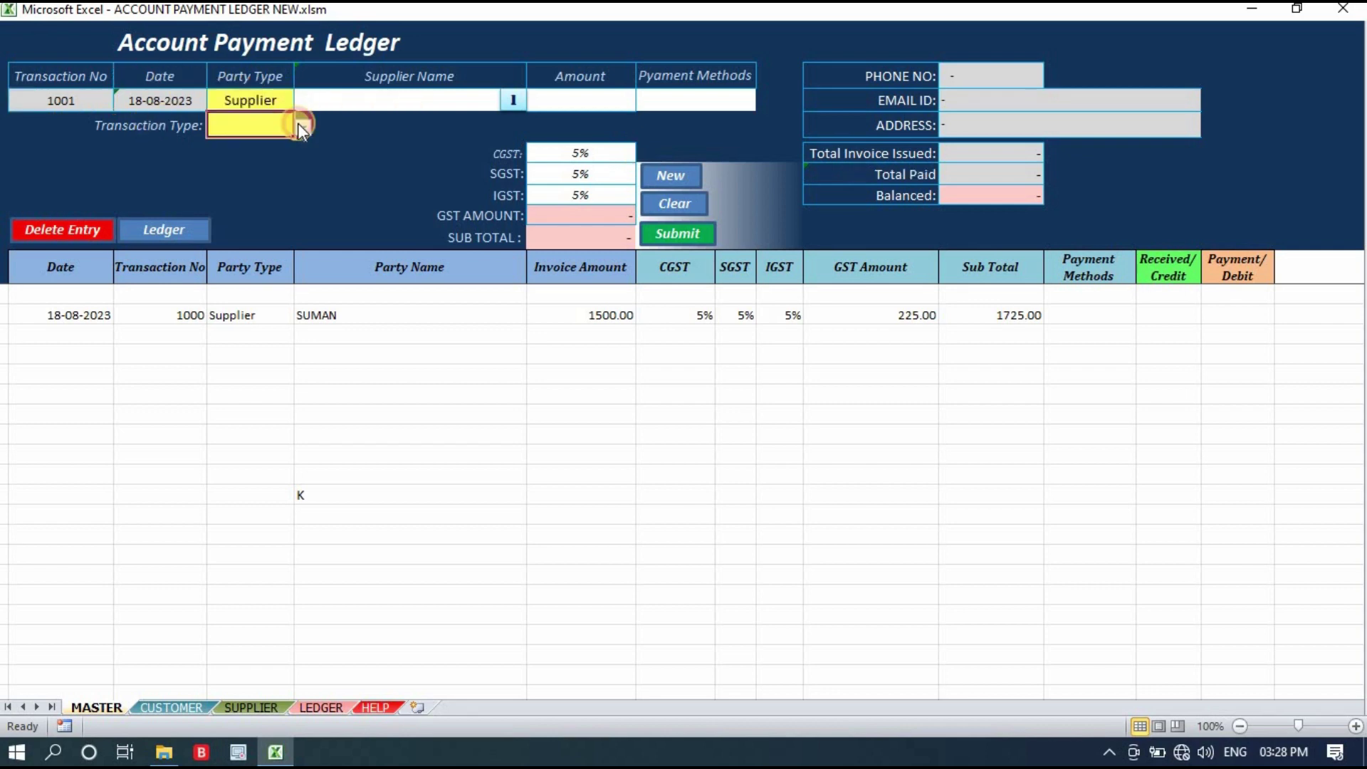
pyautogui.click(313, 129)
pyautogui.click(284, 158)
# - Look up the existing supplier in the party name search and insert it into the payment entry
pyautogui.click(505, 97)
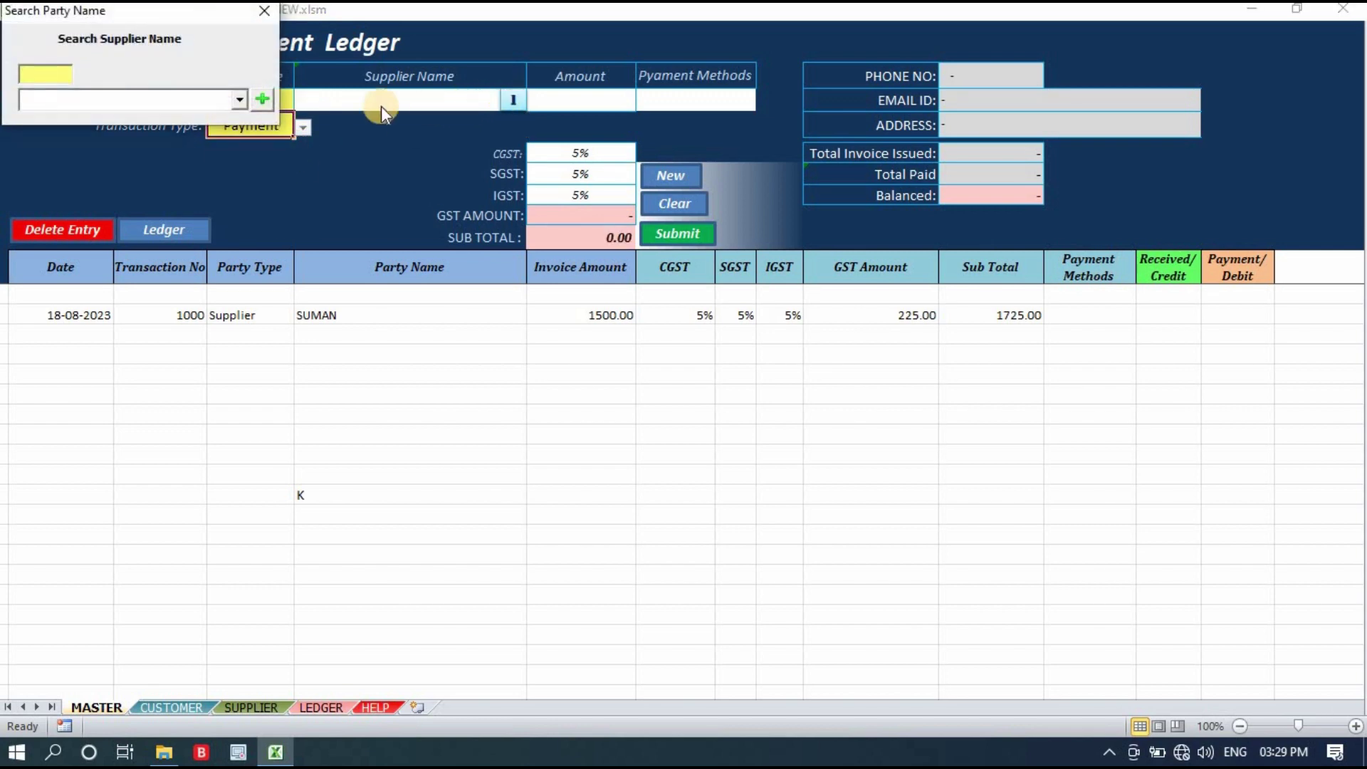
pyautogui.click(240, 100)
pyautogui.click(223, 123)
pyautogui.click(264, 100)
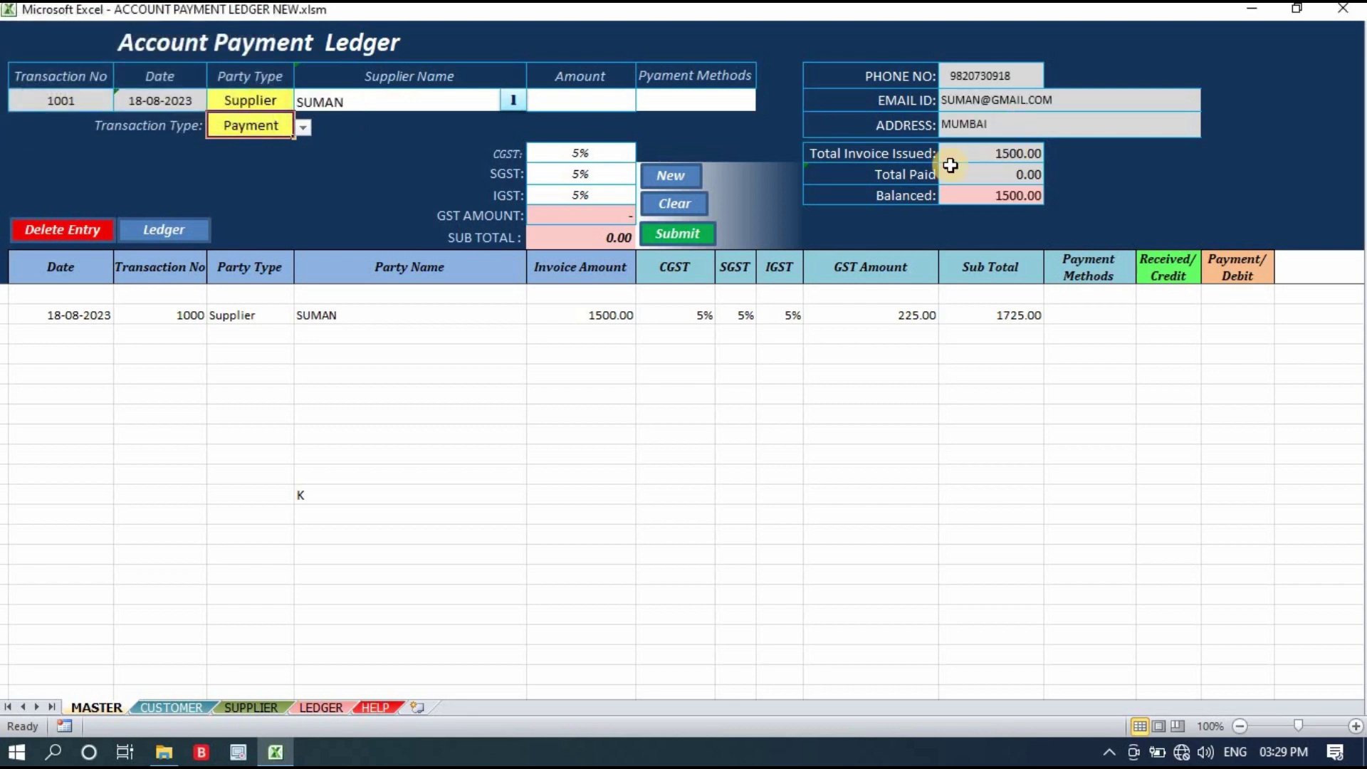
# - Check the supplier's total invoice issued, balance and total paid amounts
pyautogui.click(1022, 153)
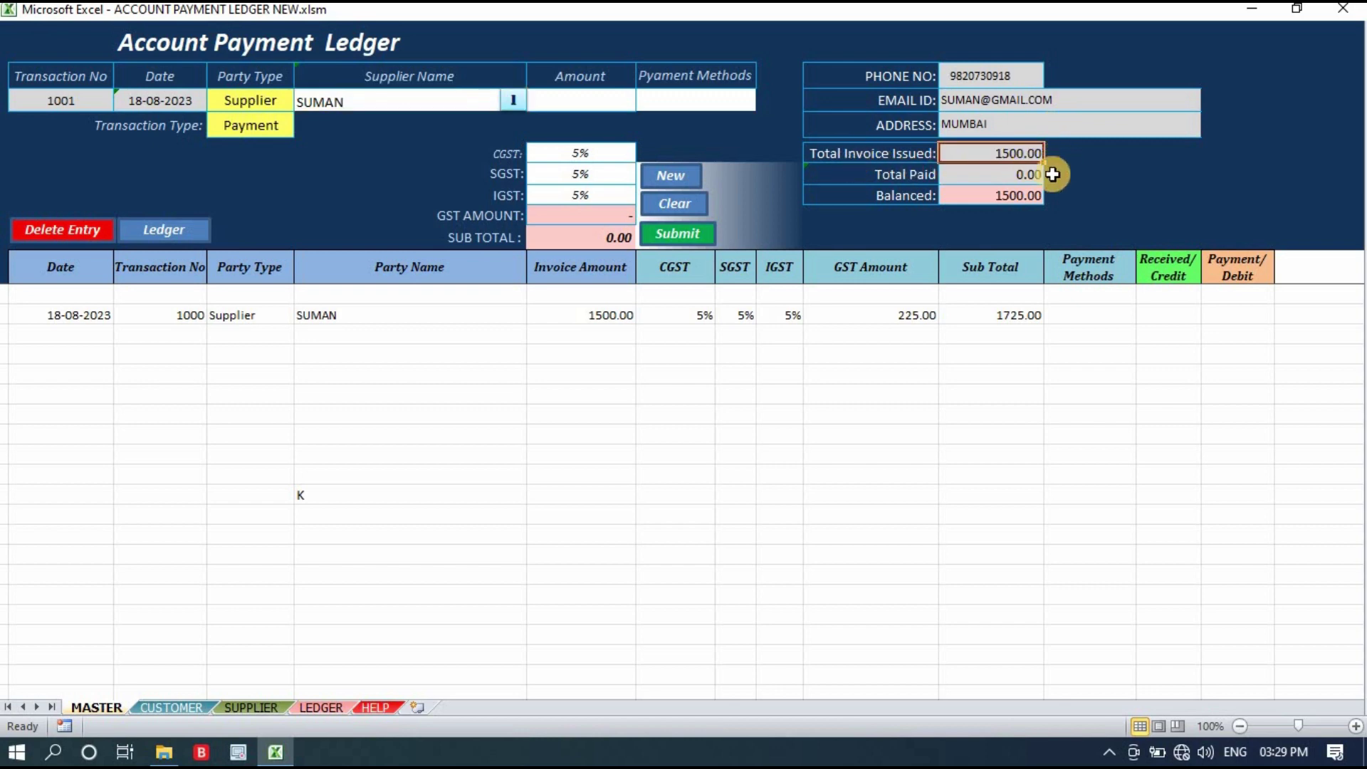
pyautogui.click(1007, 198)
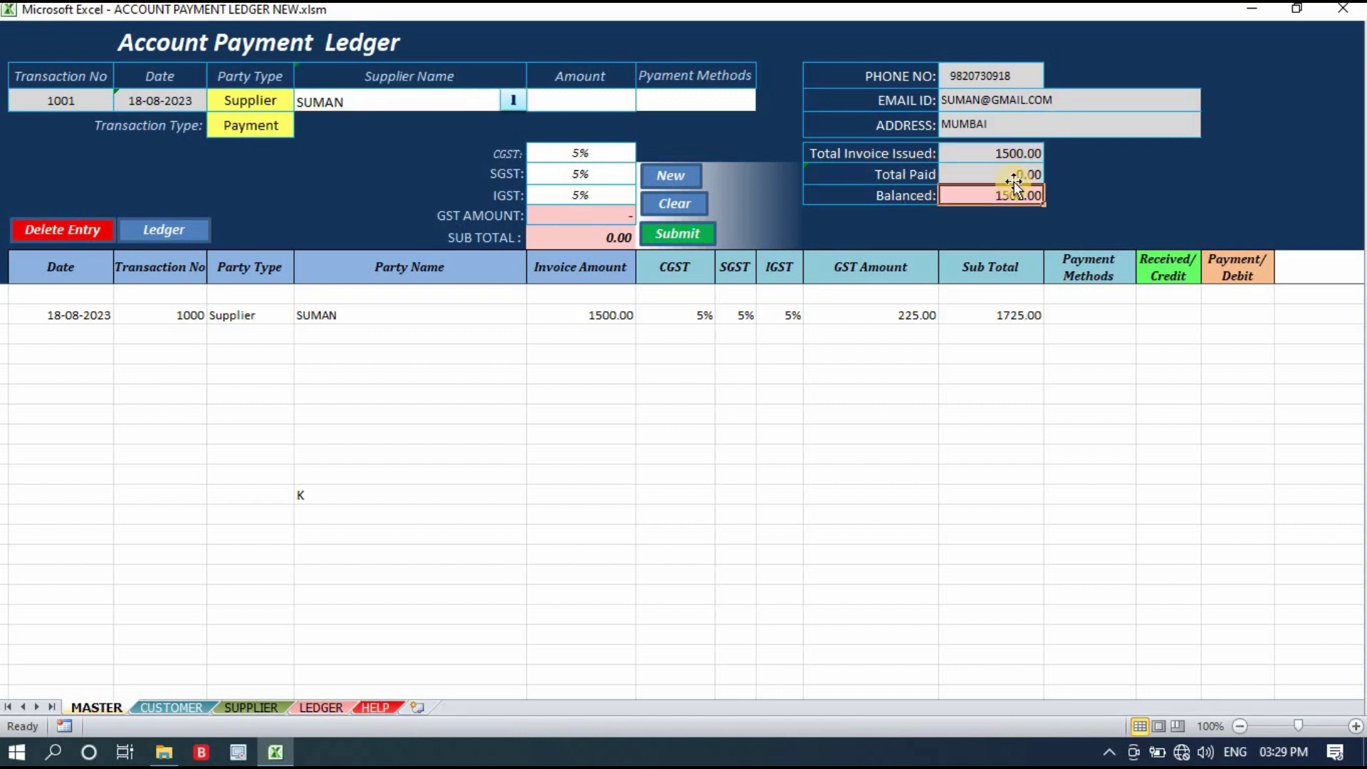
pyautogui.click(1009, 176)
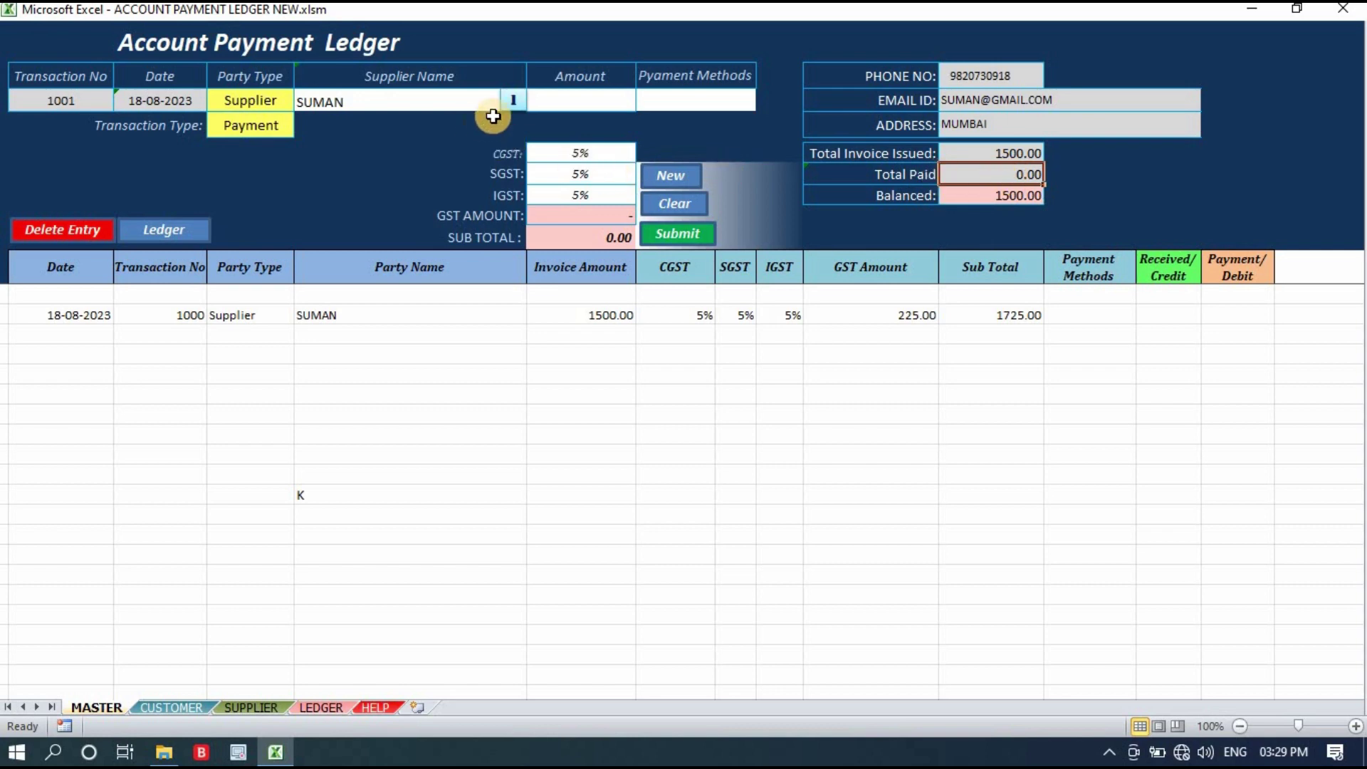
# - Set the supplier payment amount to 500 and the payment method to Online
pyautogui.click(597, 101)
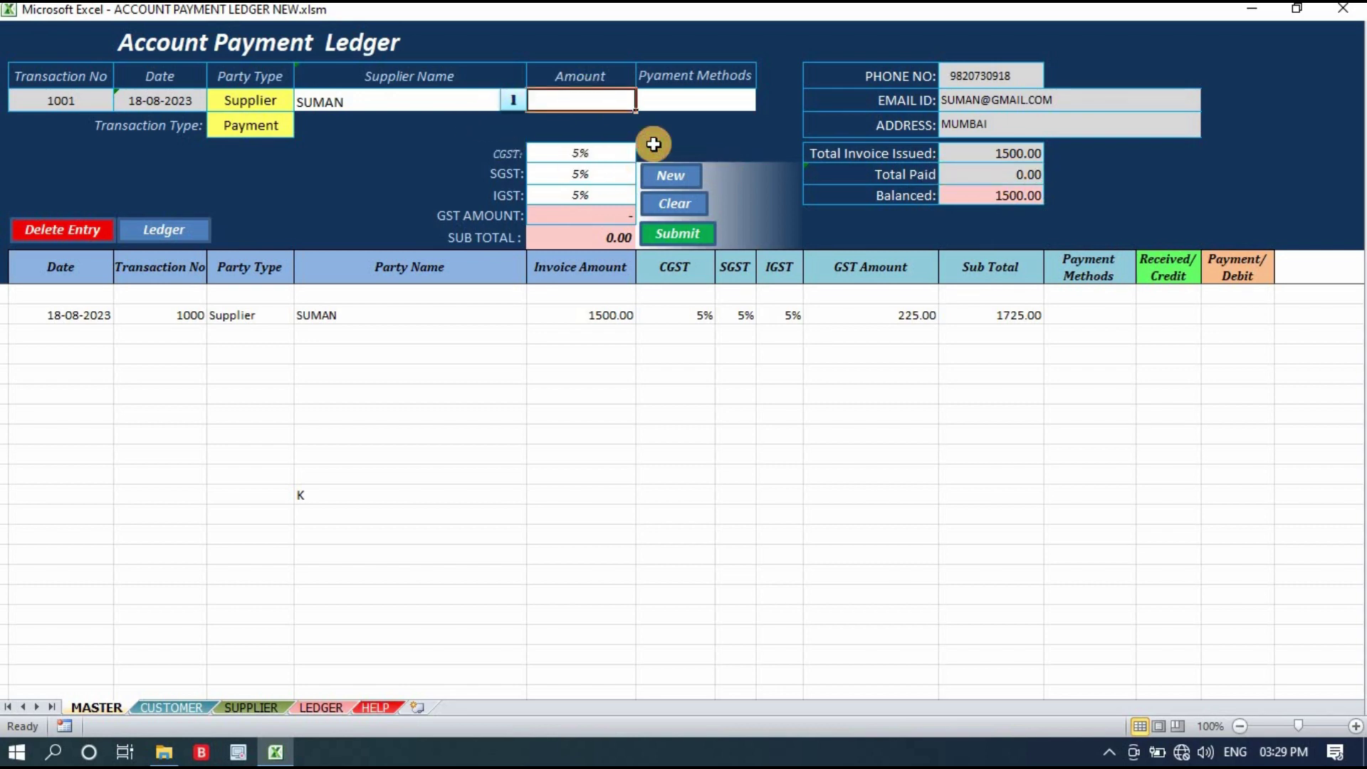
pyautogui.write('500')
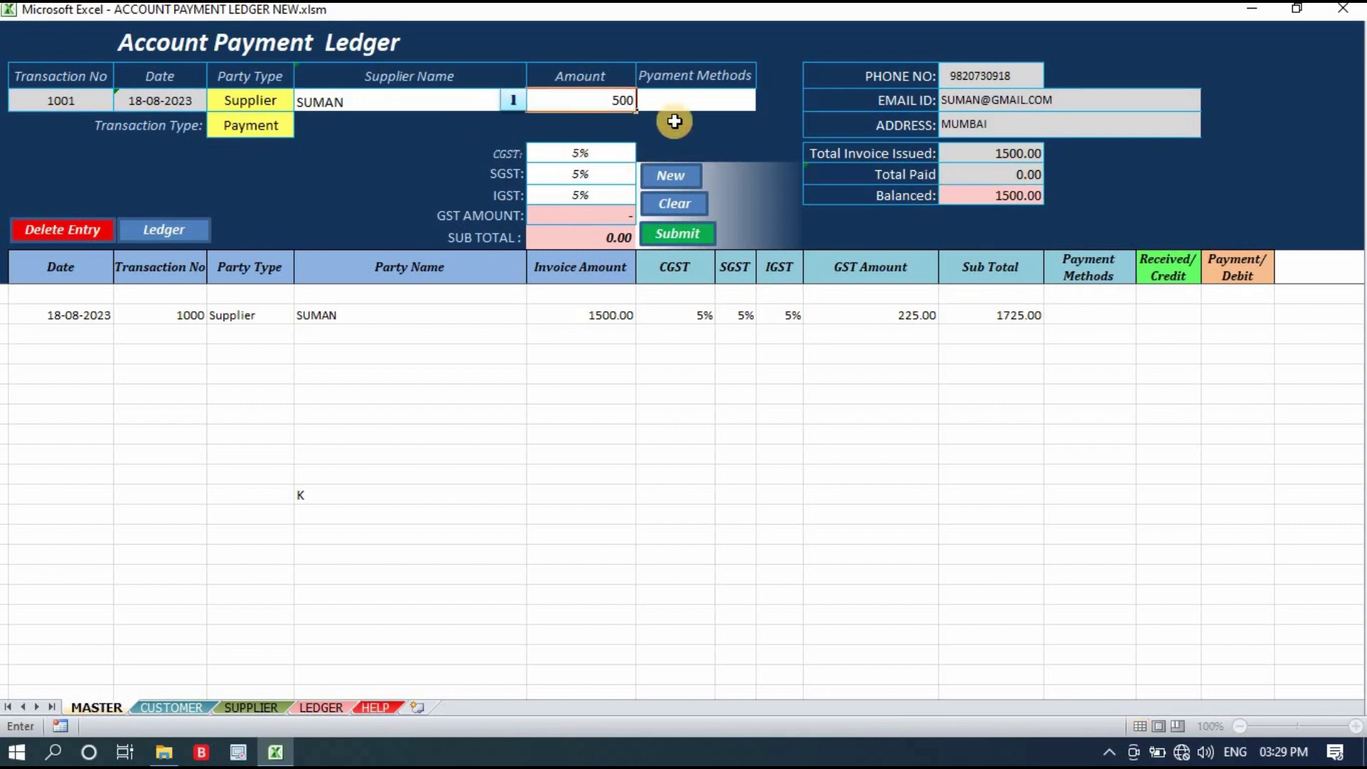
pyautogui.click(695, 98)
pyautogui.click(766, 101)
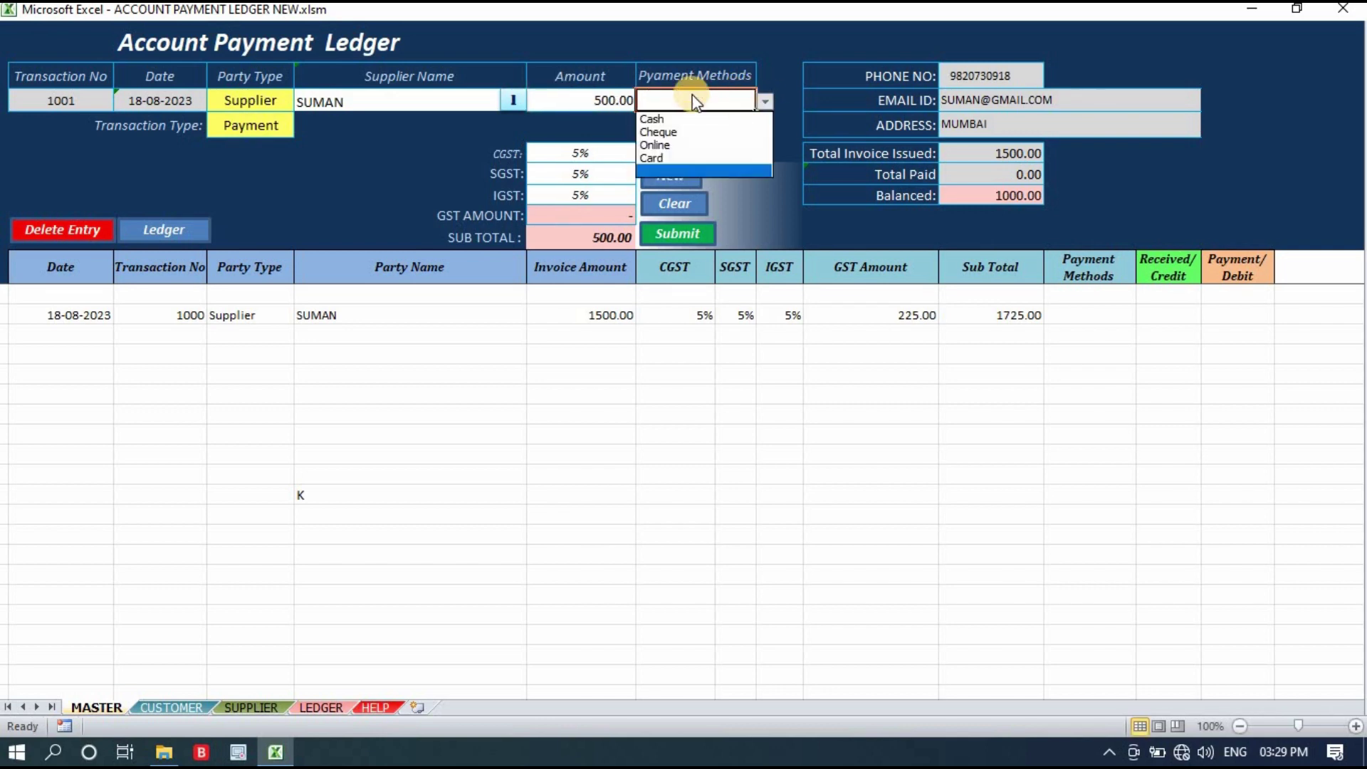
pyautogui.click(705, 145)
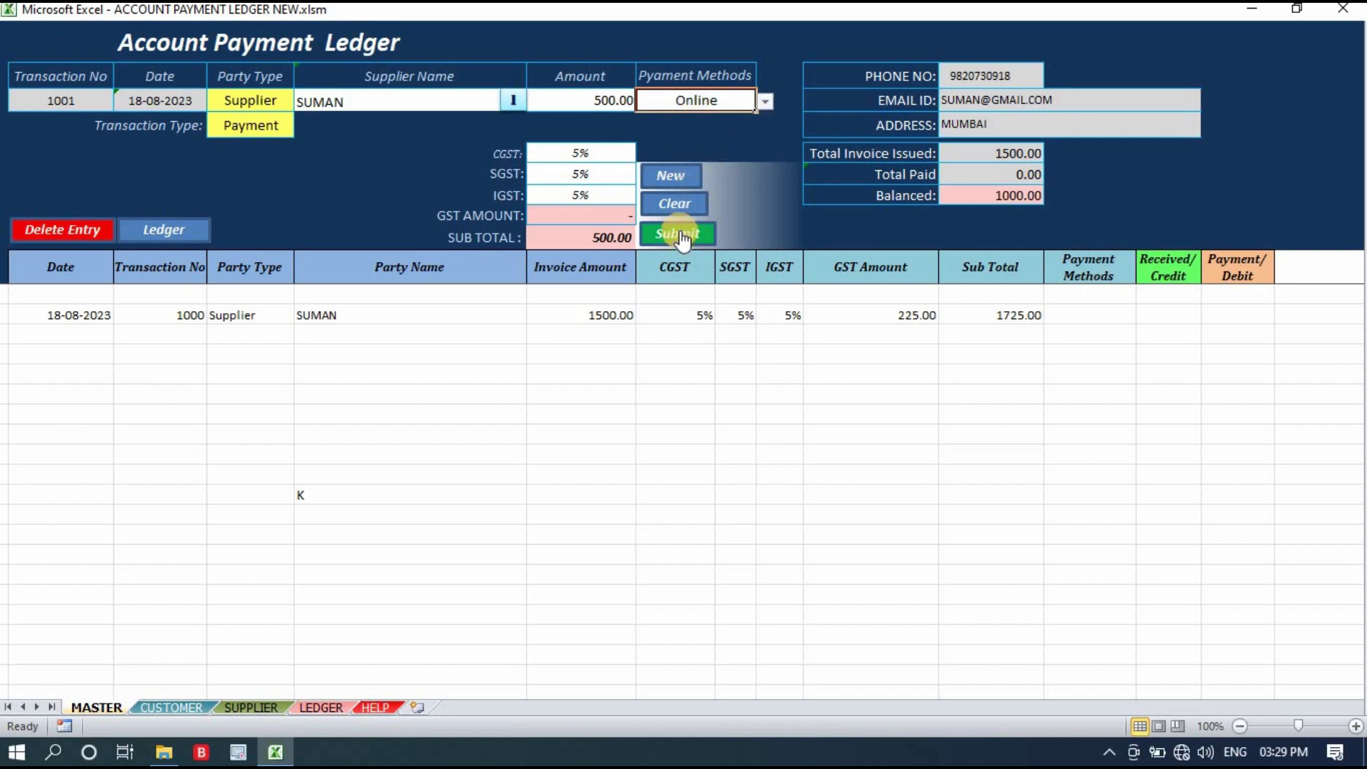
# - Check the GST rates, GST amount and subtotal of the payment and submit it to the ledger
pyautogui.moveTo(606, 154); pyautogui.dragTo(612, 200)
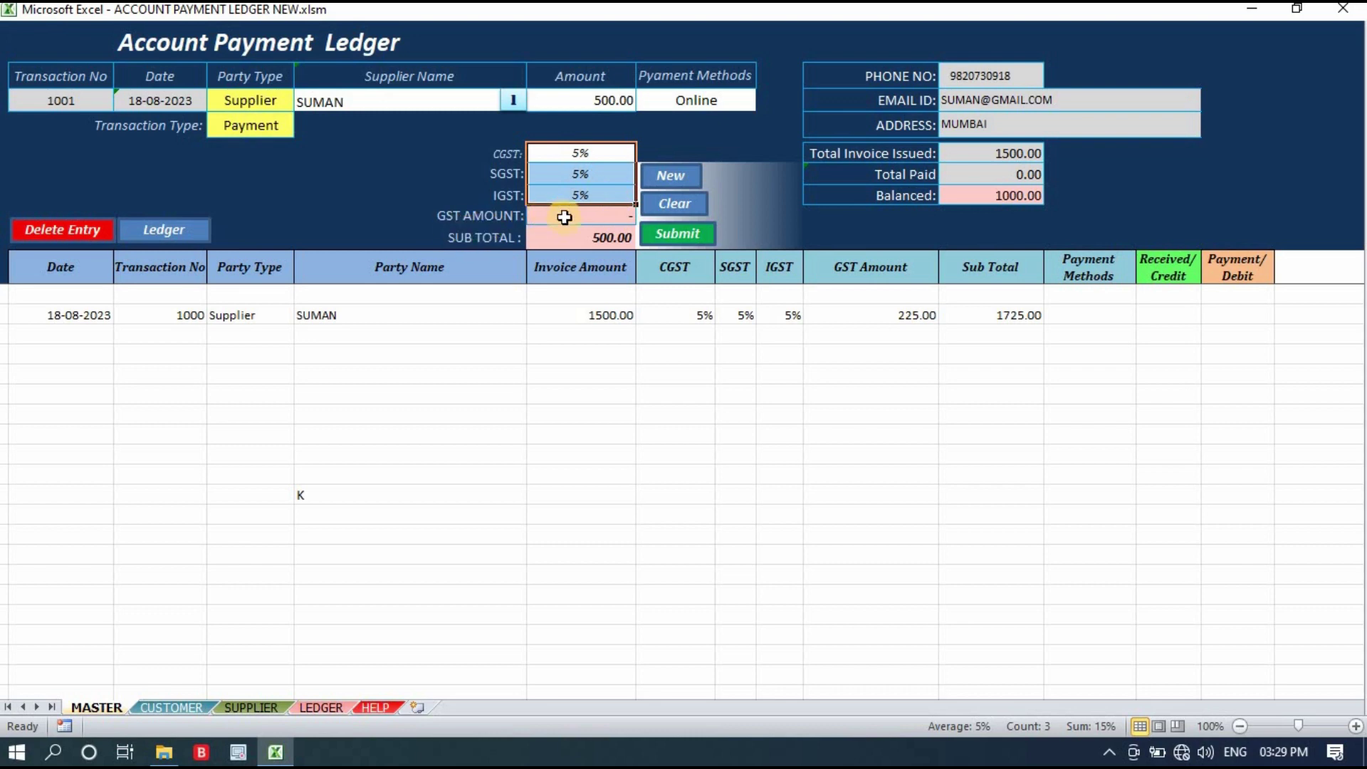
pyautogui.click(625, 217)
pyautogui.click(746, 155)
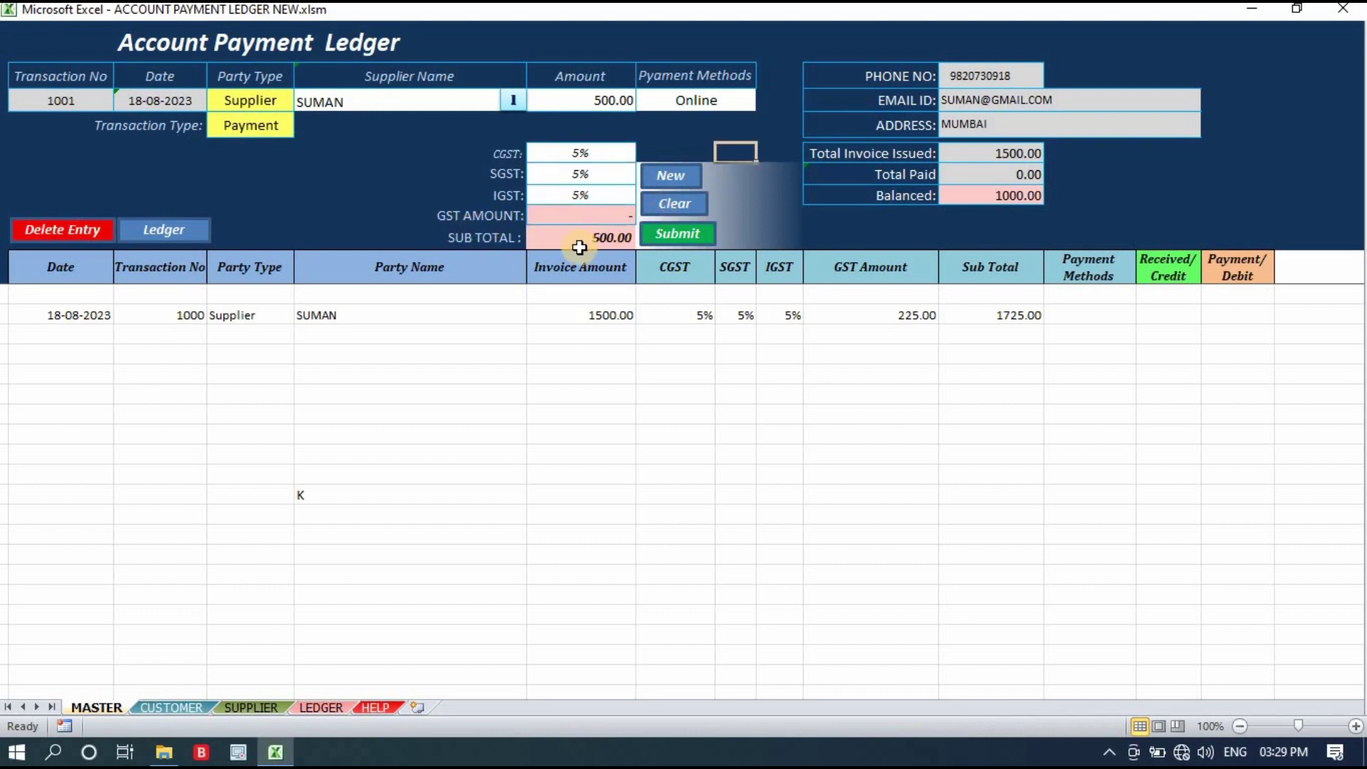
pyautogui.click(610, 91)
pyautogui.click(612, 237)
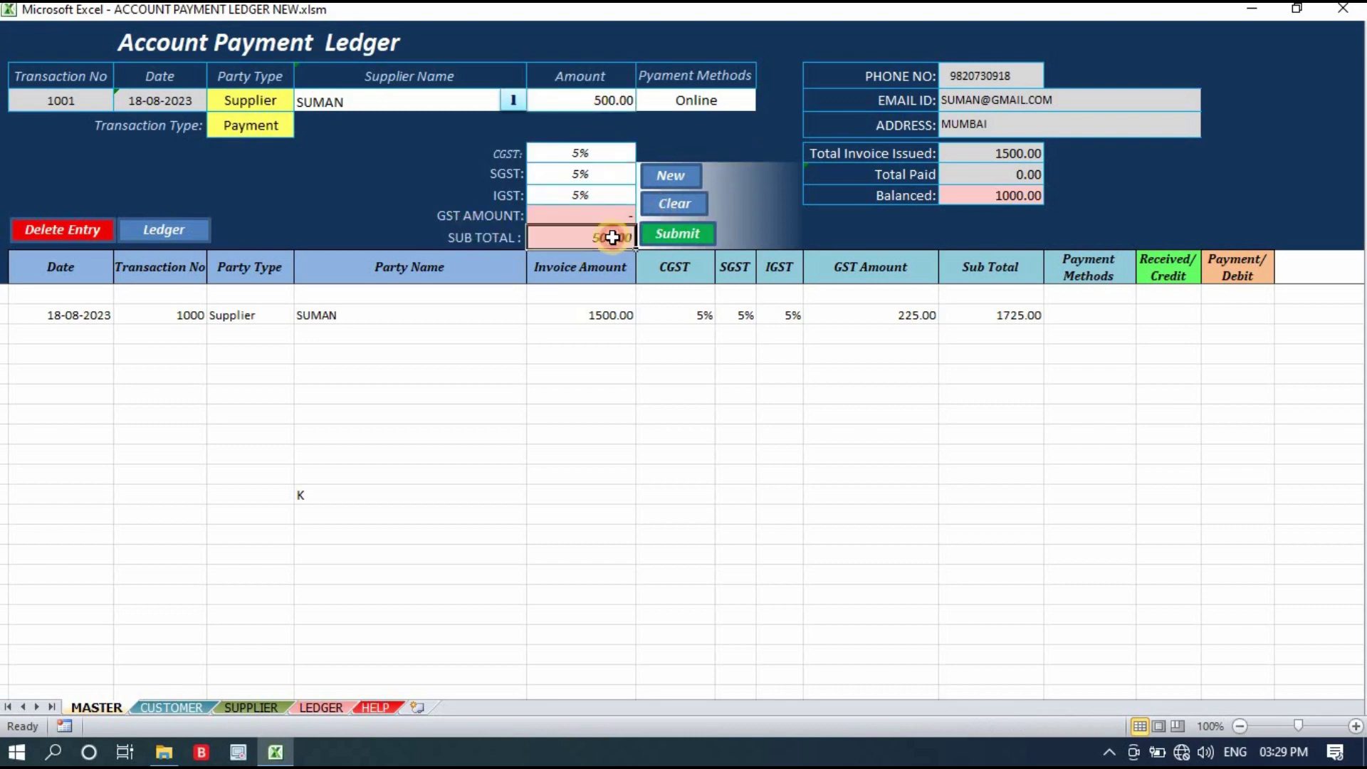
pyautogui.click(680, 234)
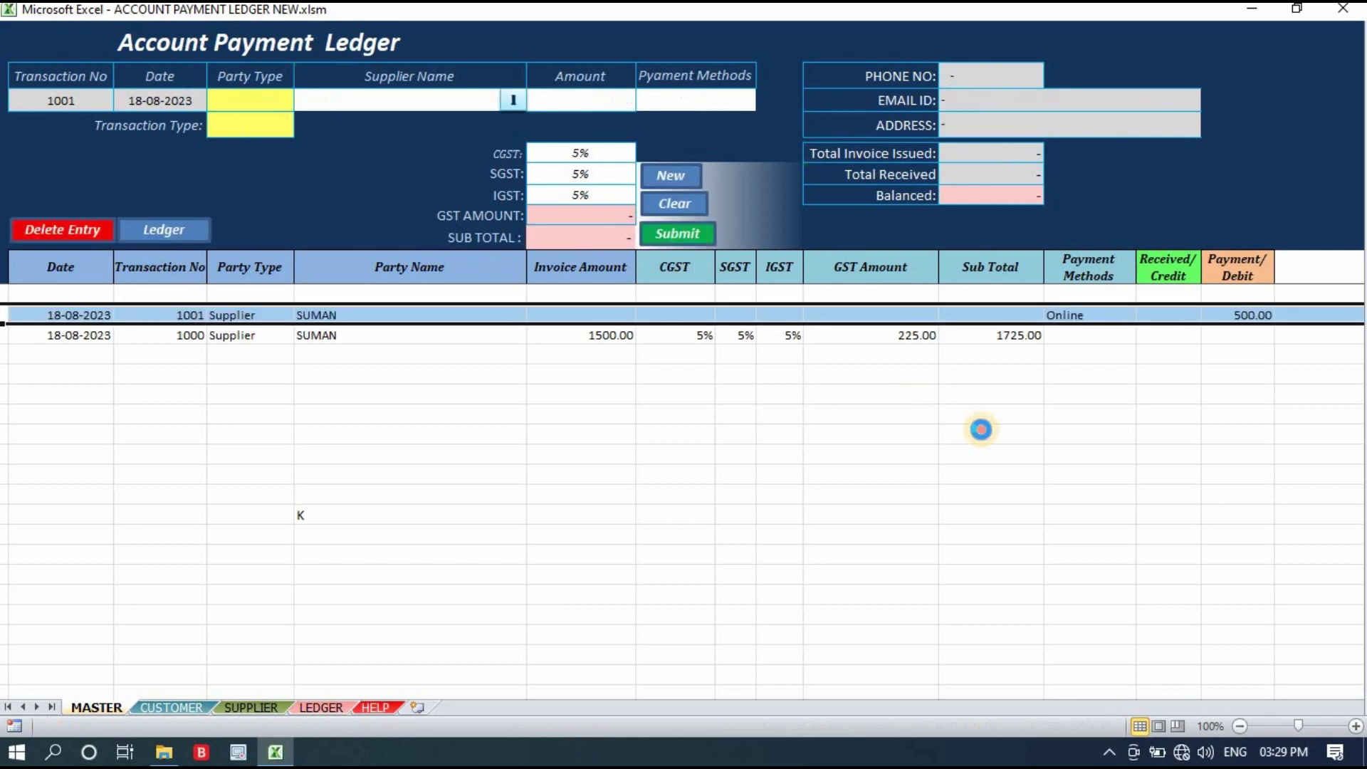
# - Check the party name, payment method and debit amount of the submitted supplier payment row
pyautogui.click(305, 335)
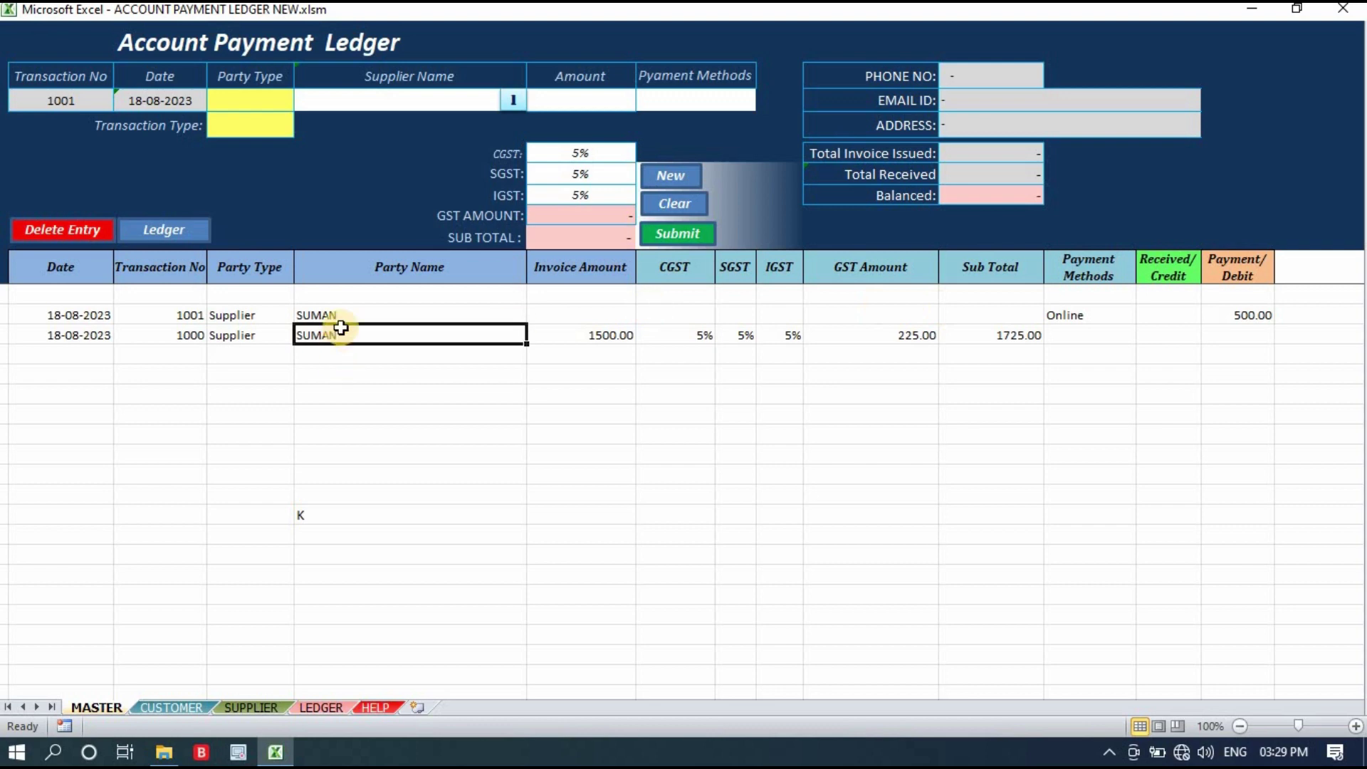
pyautogui.click(1096, 314)
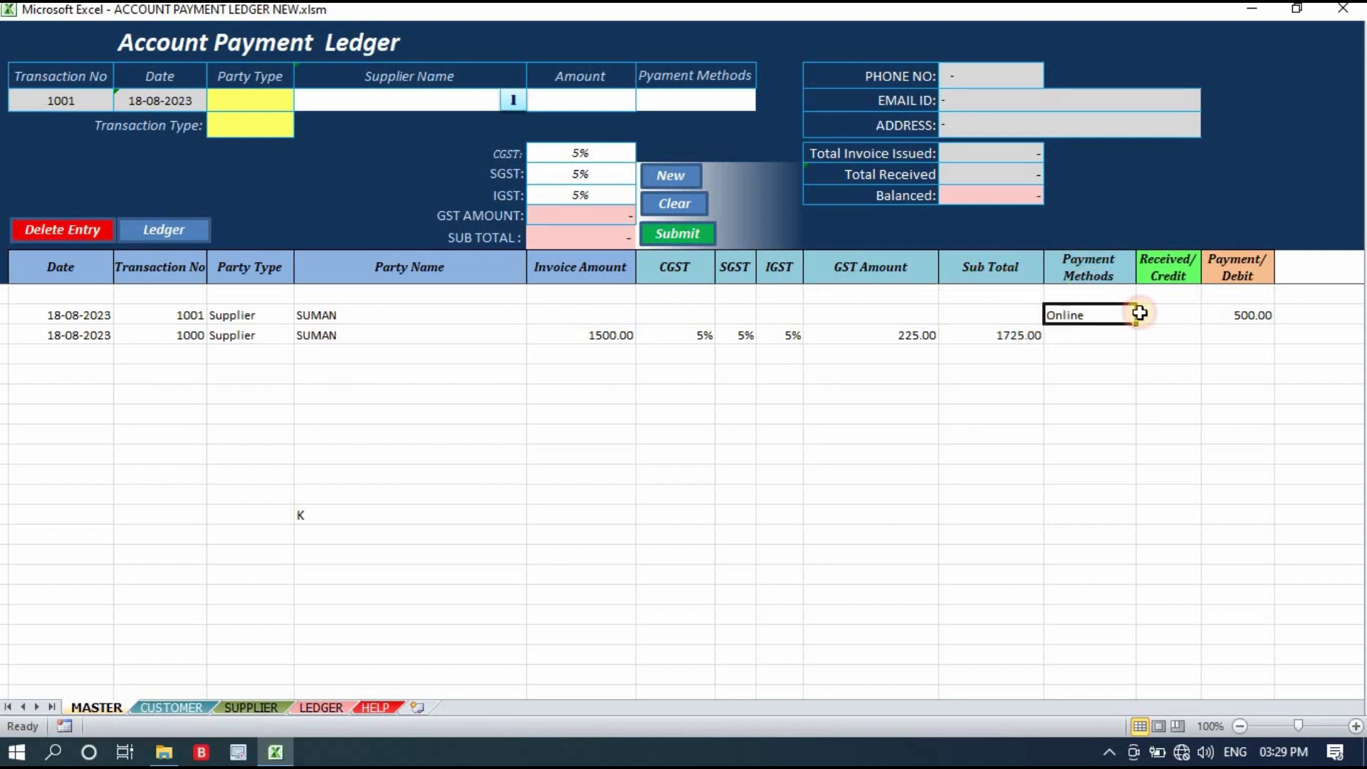
pyautogui.click(1255, 315)
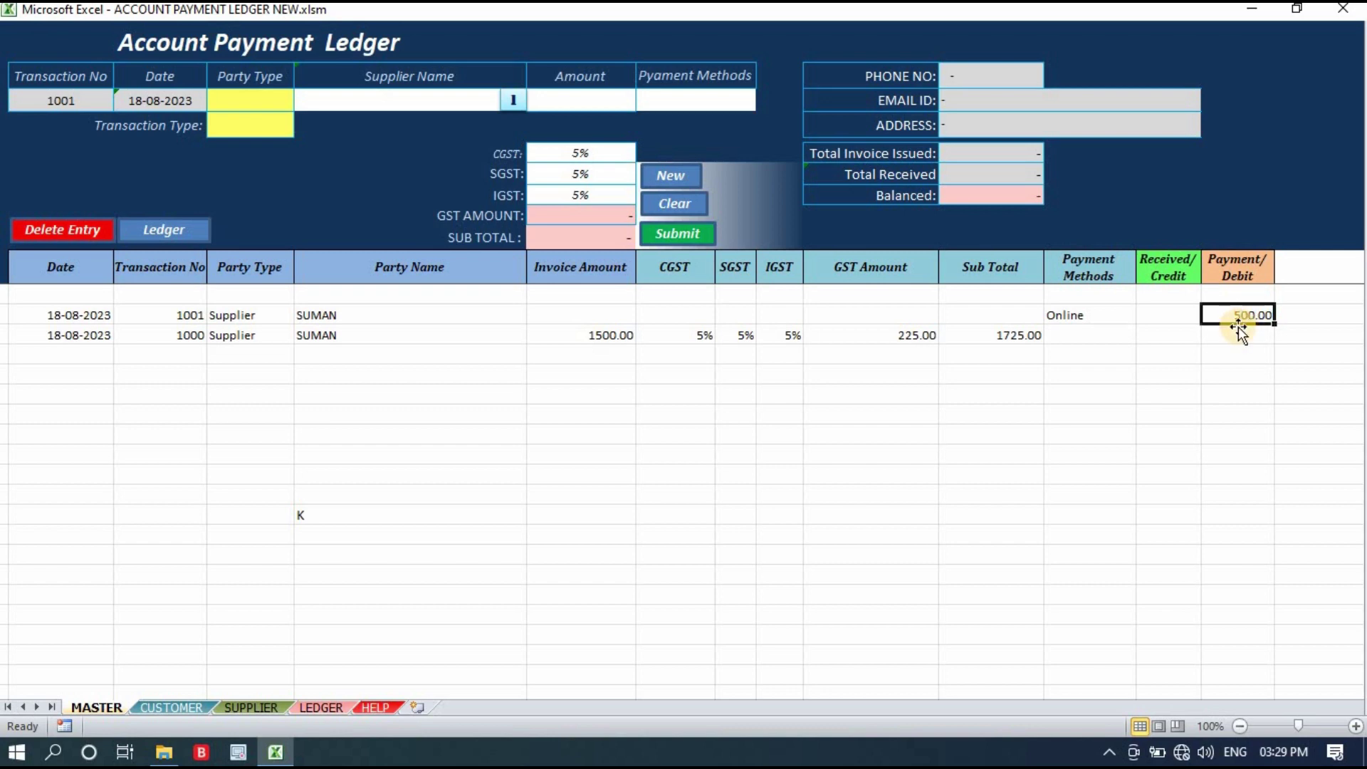
pyautogui.click(266, 100)
pyautogui.click(304, 101)
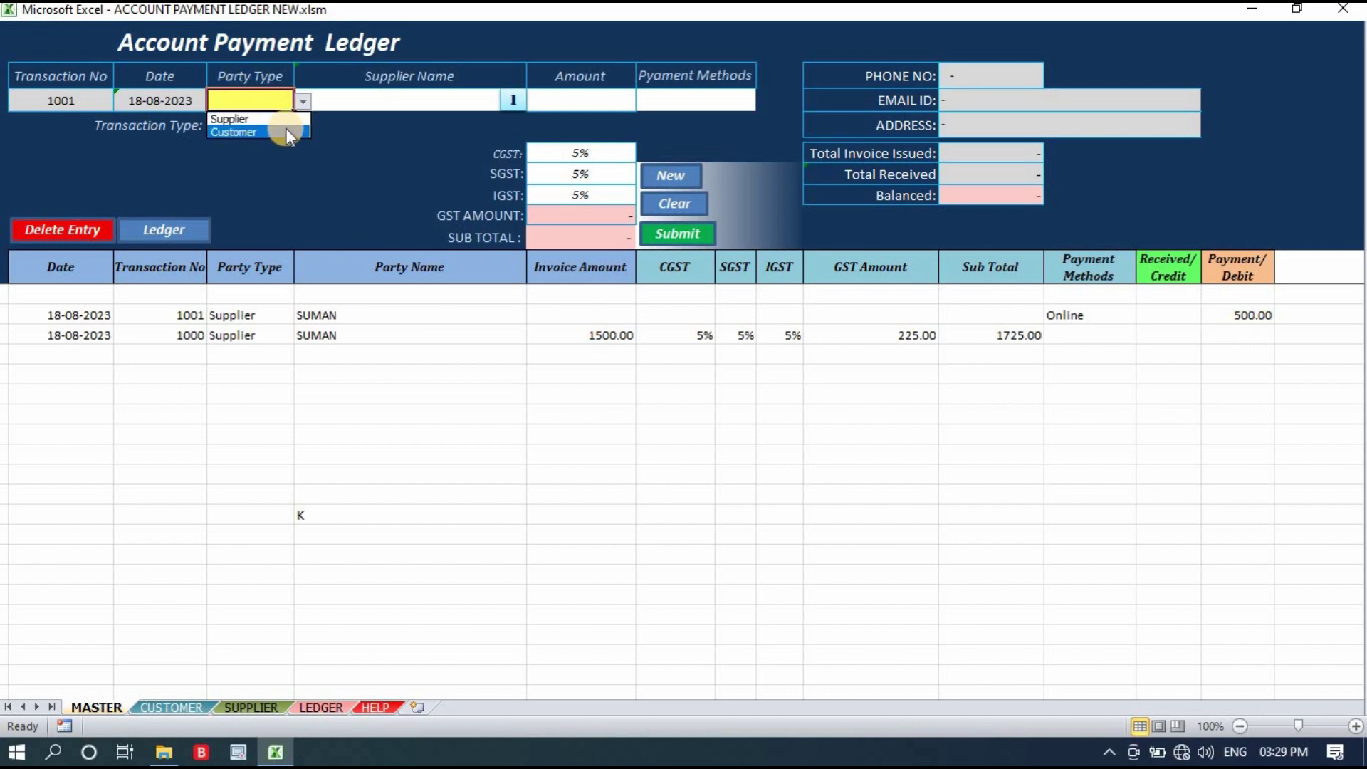
pyautogui.press('Escape')
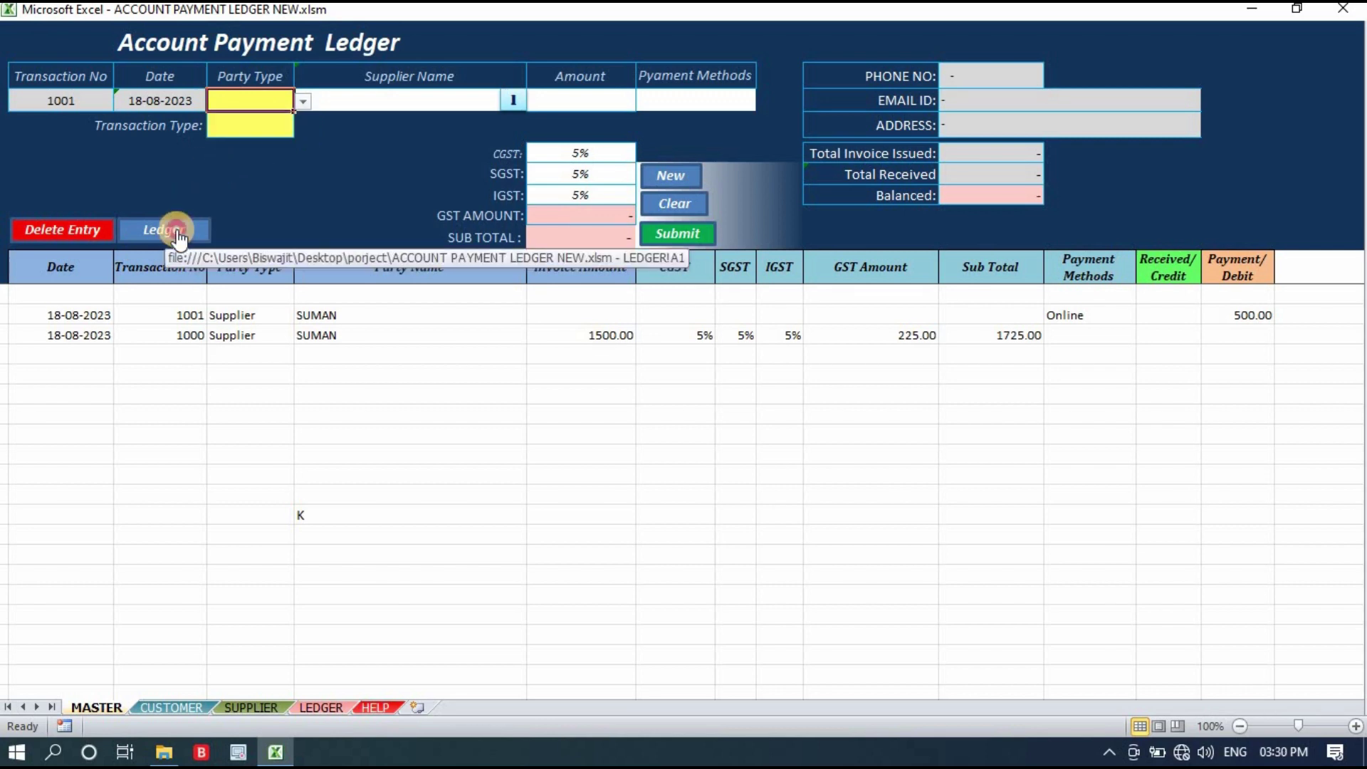
# - Go to the Ledger sheet, show all transactions and review the refreshed supplier entries
pyautogui.click(177, 230)
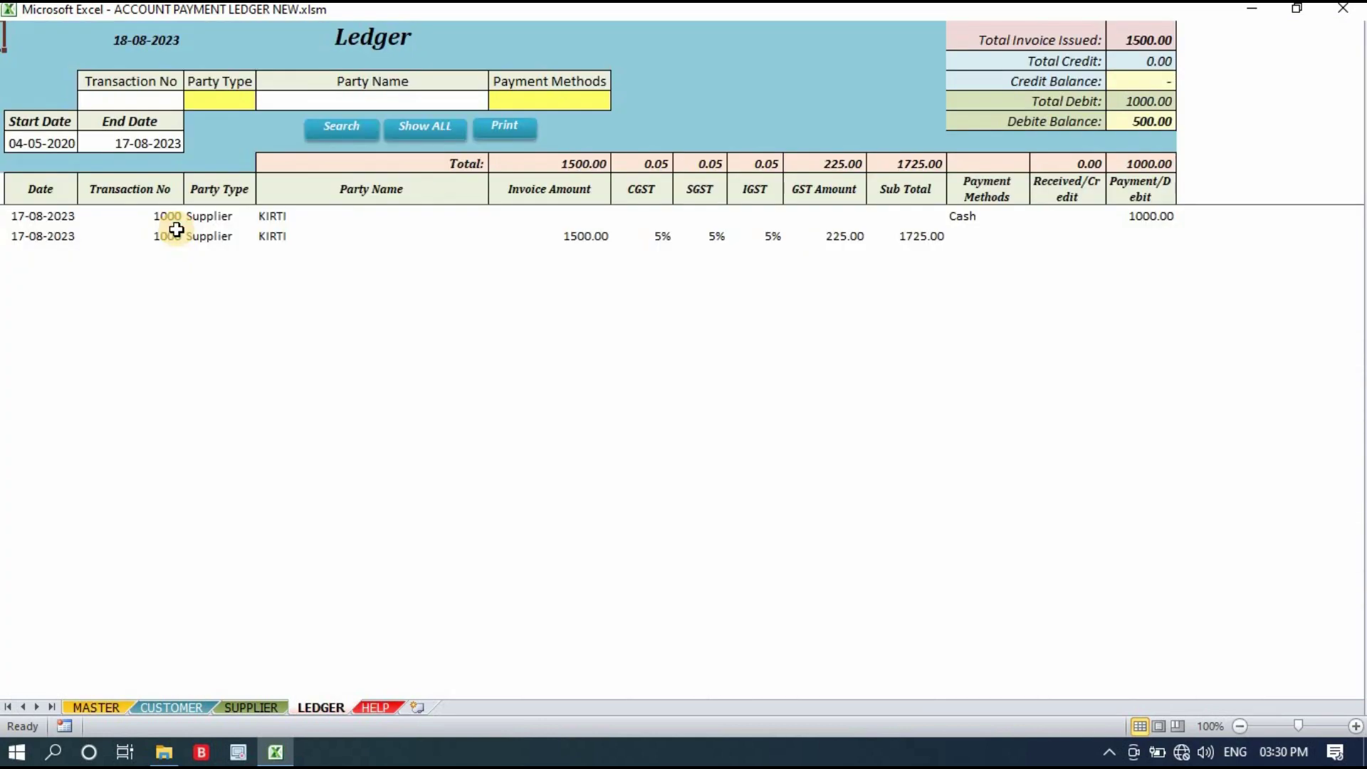
pyautogui.click(436, 128)
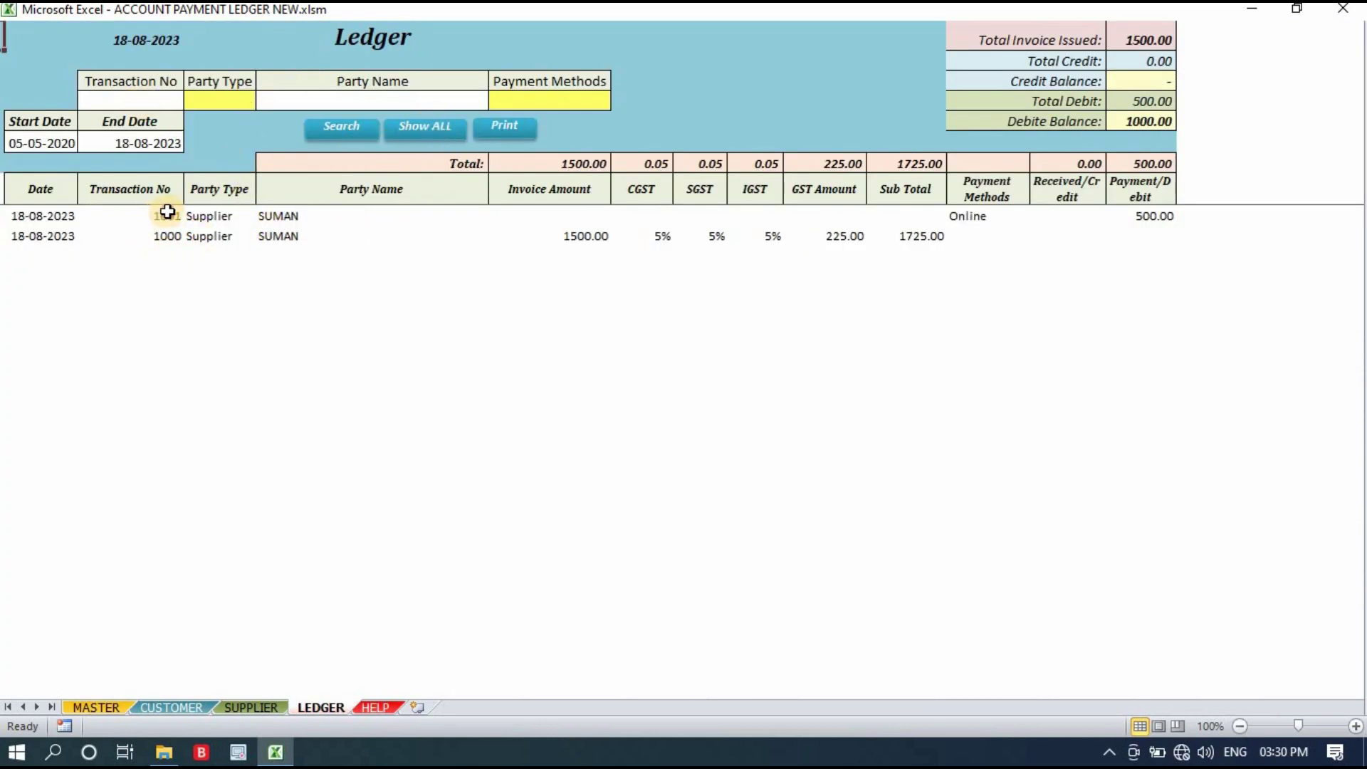
pyautogui.moveTo(165, 216); pyautogui.dragTo(1115, 231)
pyautogui.click(207, 385)
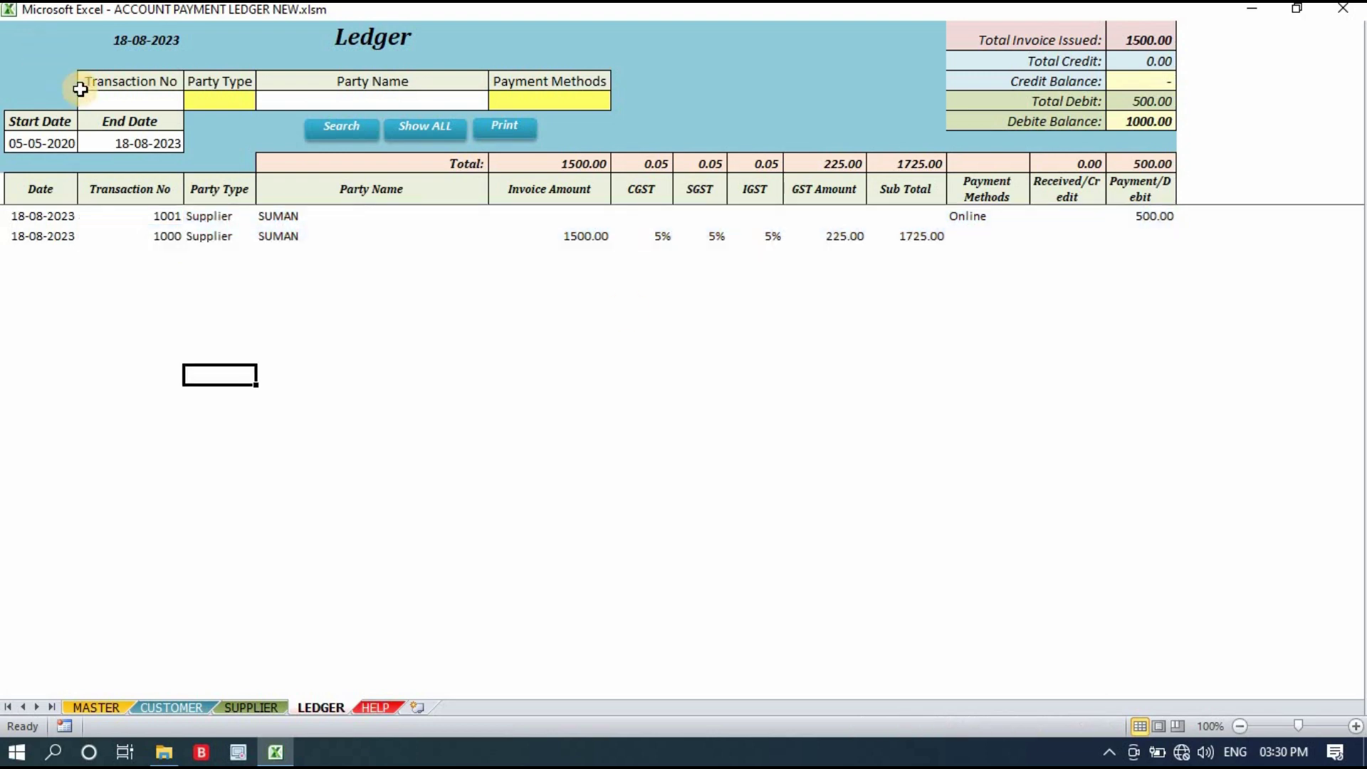
pyautogui.click(399, 136)
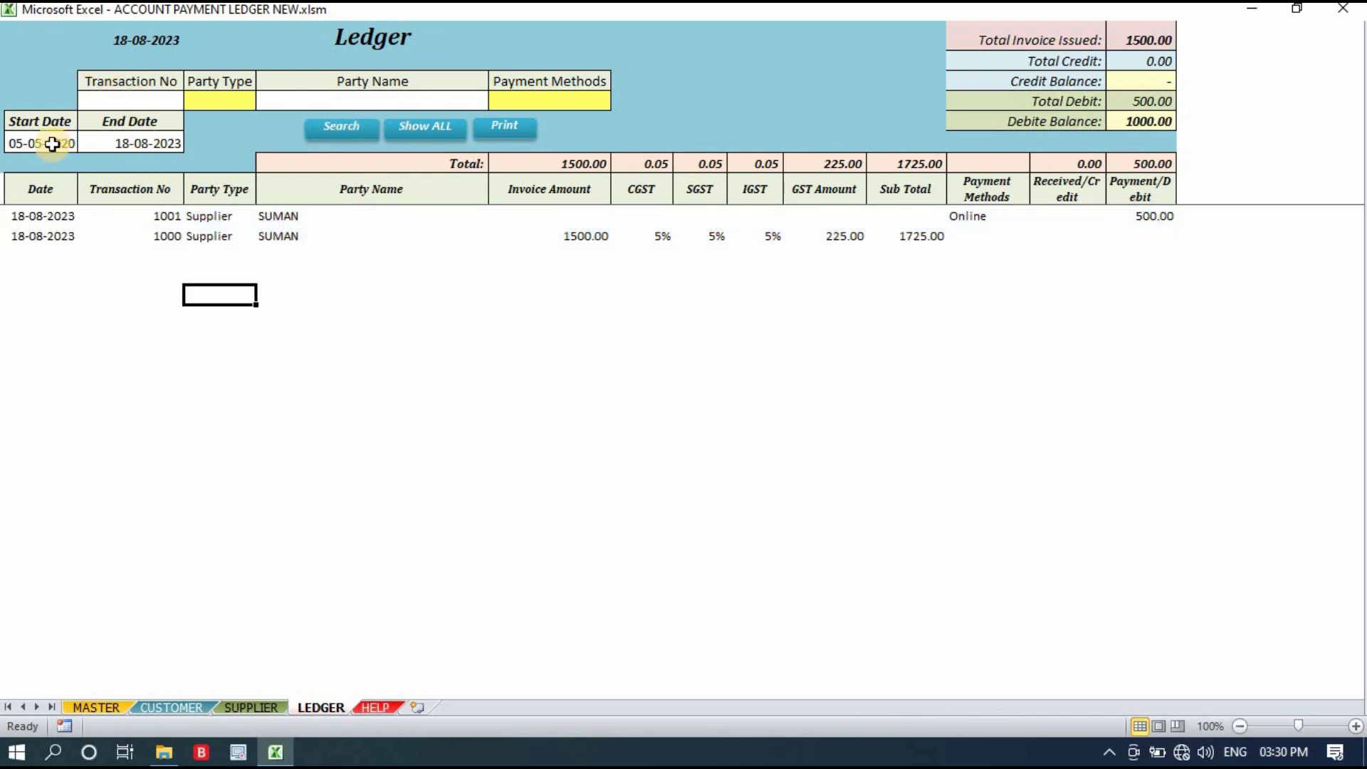
# - Examine the ledger's party type, party name and payment method filters and the matching columns of the listed entries
pyautogui.click(241, 95)
pyautogui.click(391, 95)
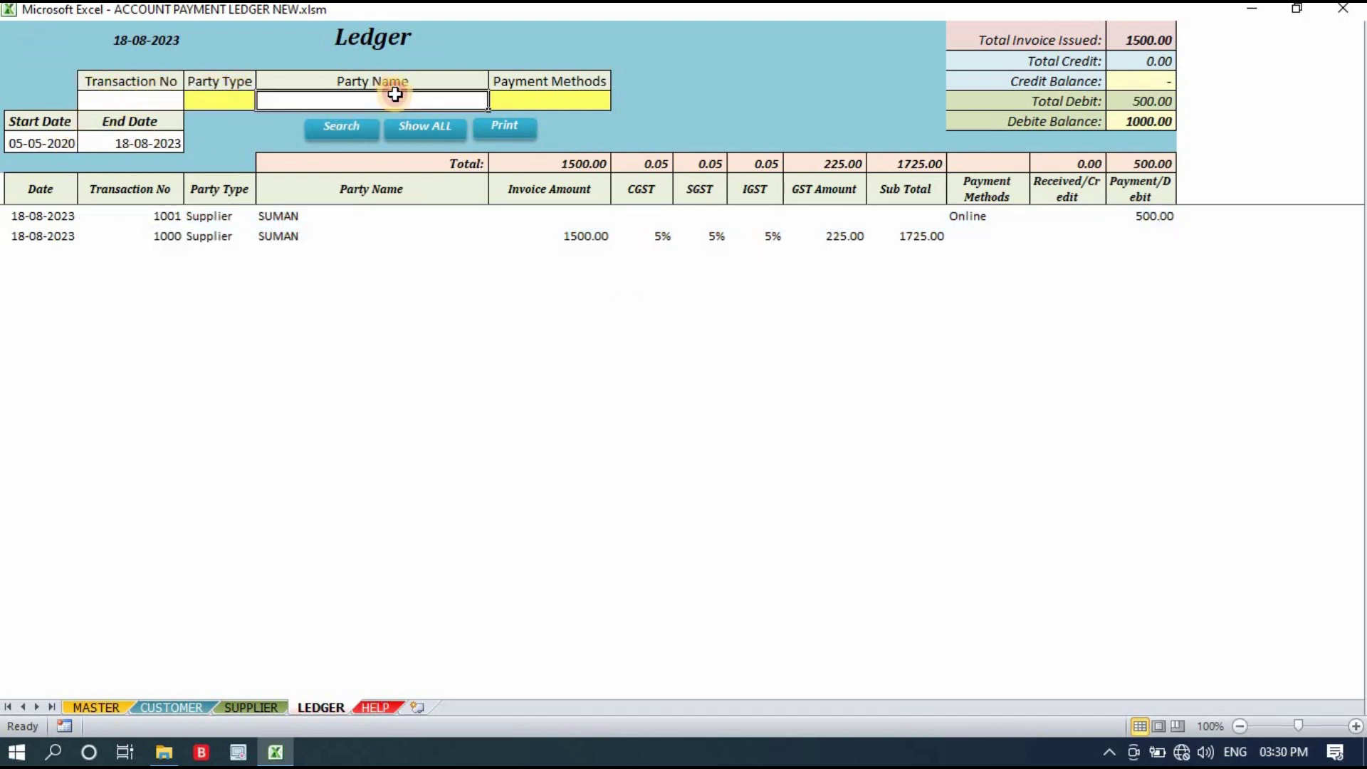
pyautogui.click(585, 95)
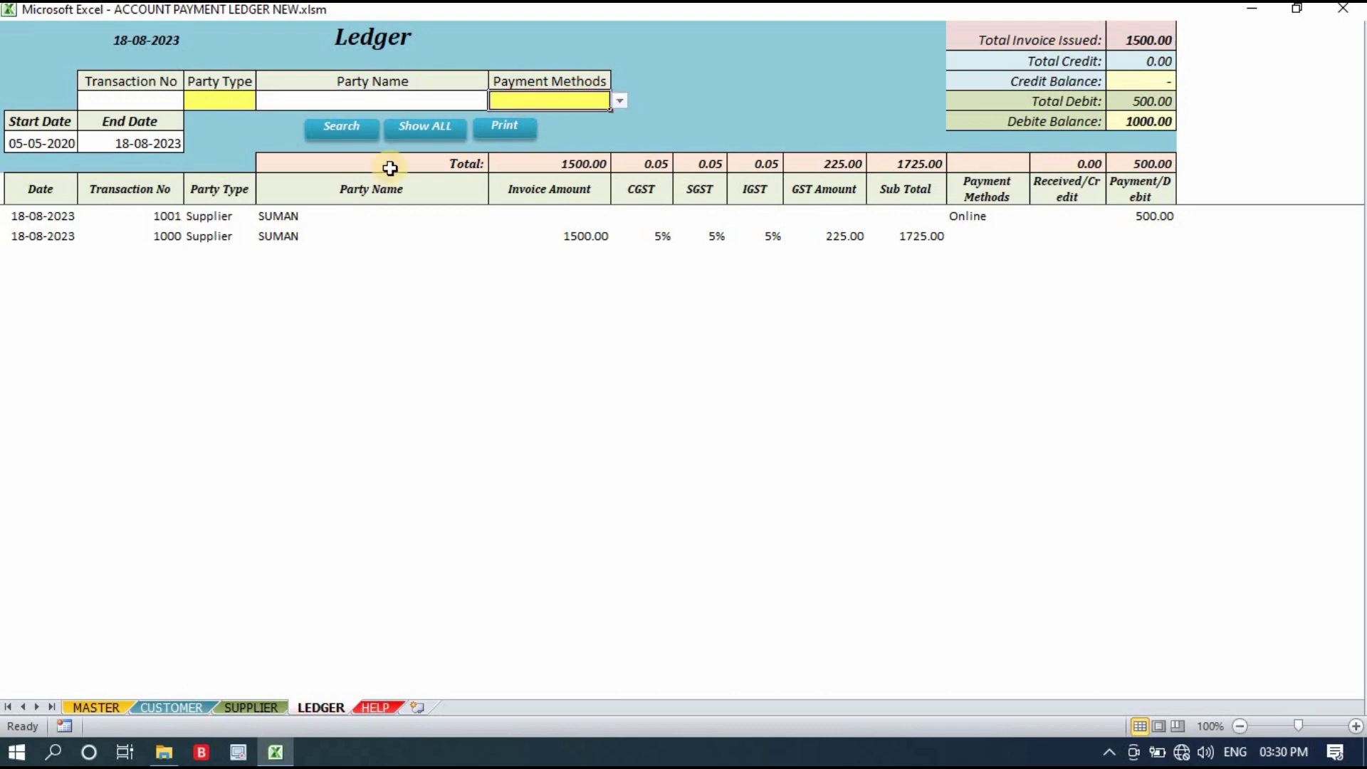
pyautogui.moveTo(214, 216); pyautogui.dragTo(346, 232)
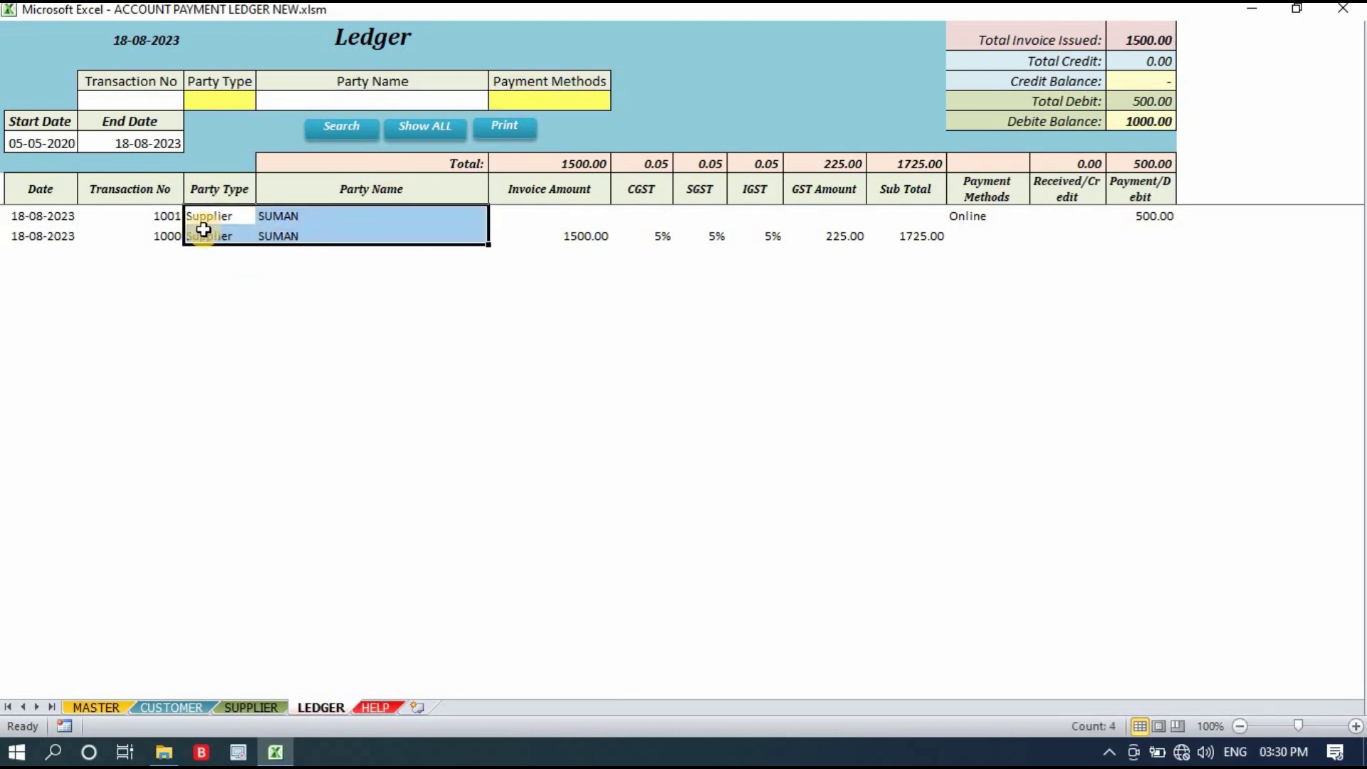
pyautogui.moveTo(207, 216); pyautogui.dragTo(1075, 181)
pyautogui.click(694, 295)
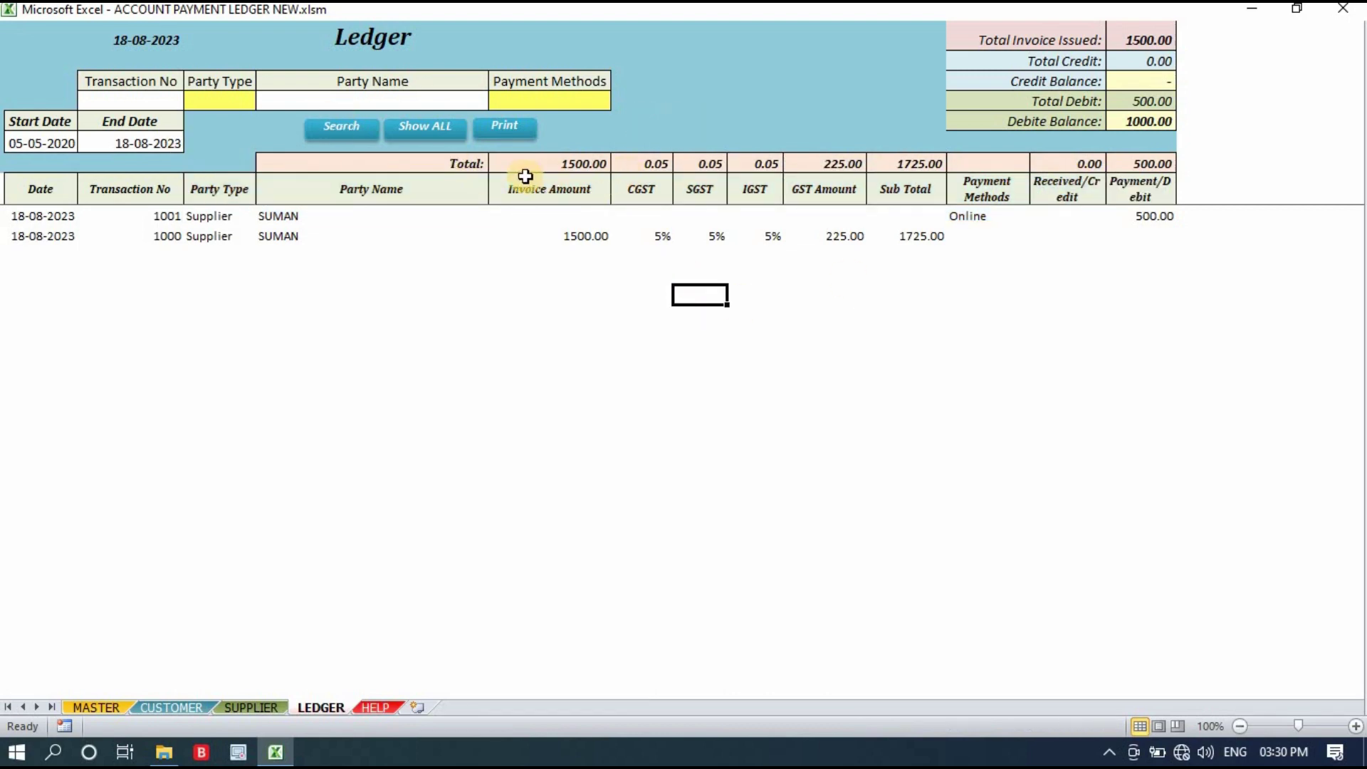
# - Examine the ledger's total row for the invoice amount, GST, subtotal and payment columns
pyautogui.click(572, 160)
pyautogui.moveTo(571, 160); pyautogui.dragTo(1127, 158)
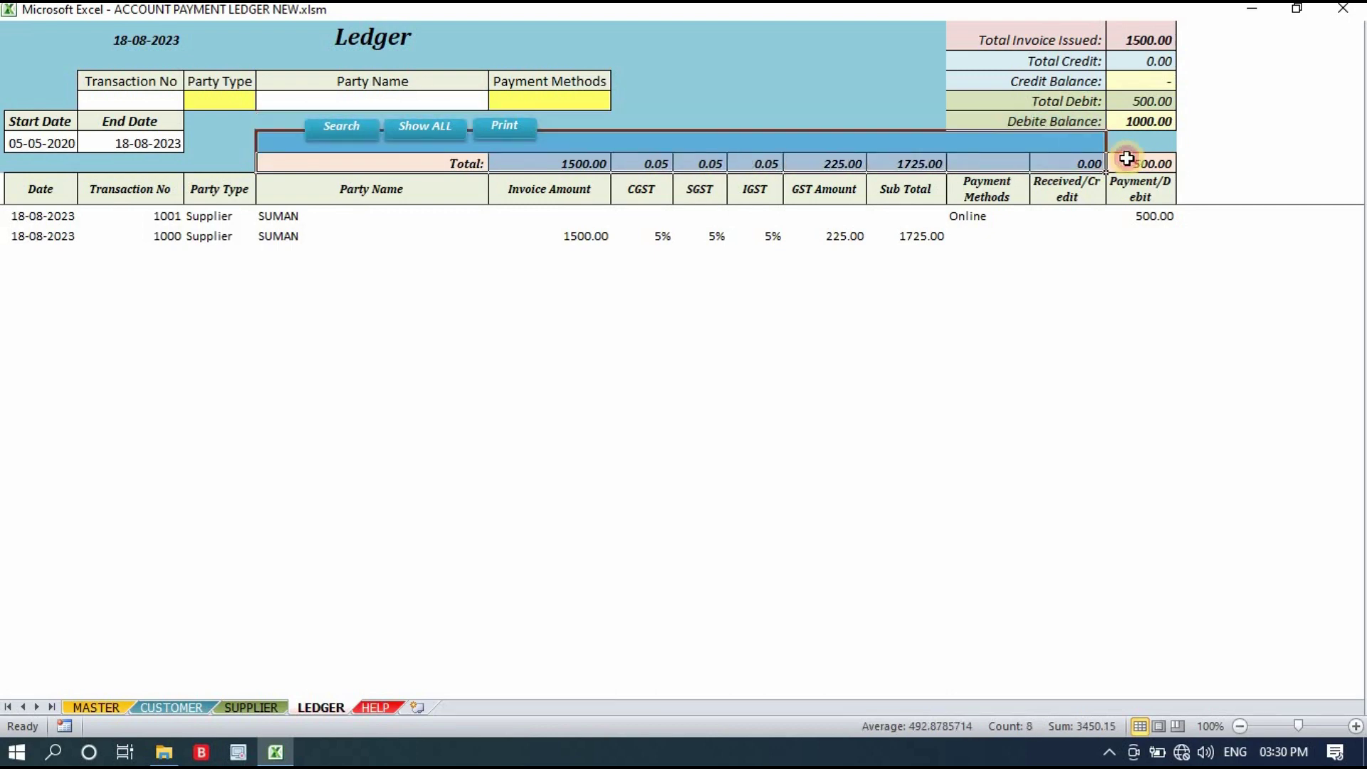
pyautogui.click(806, 275)
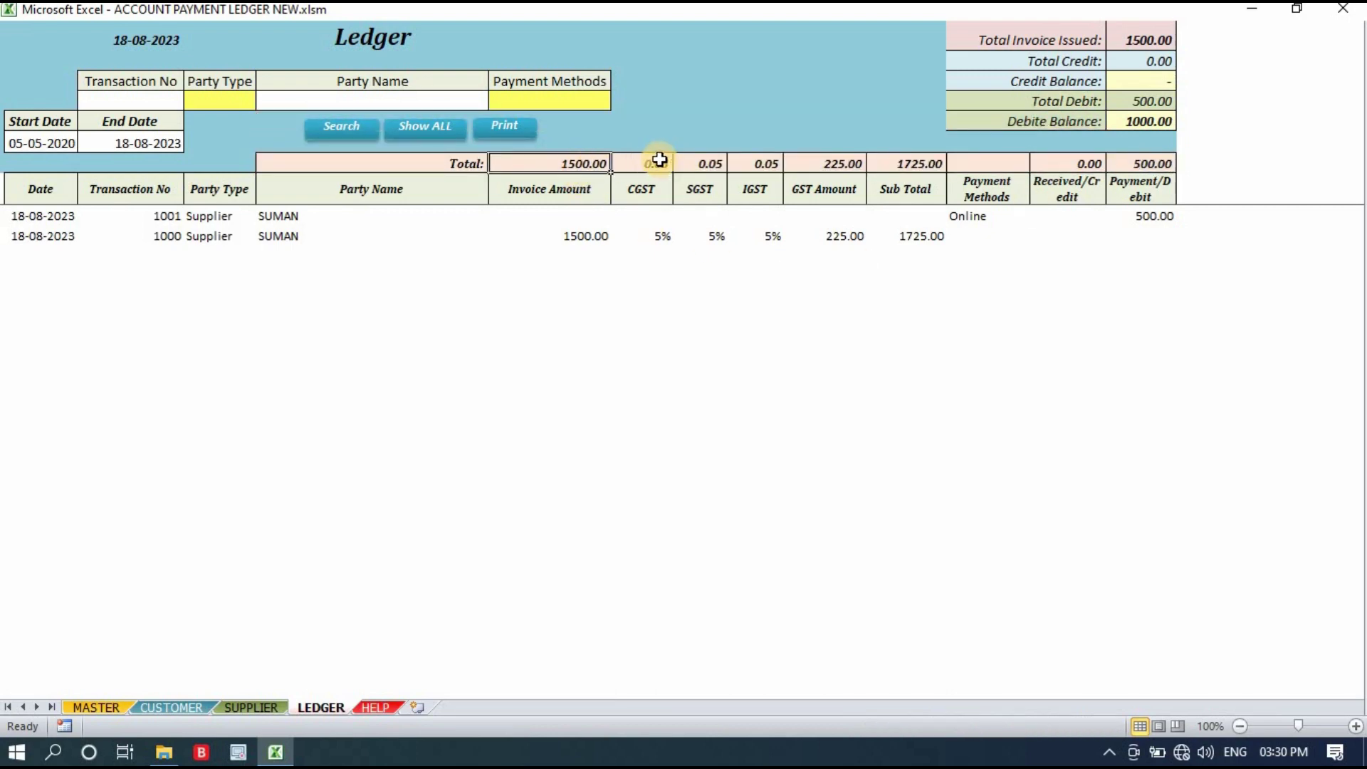
pyautogui.click(734, 163)
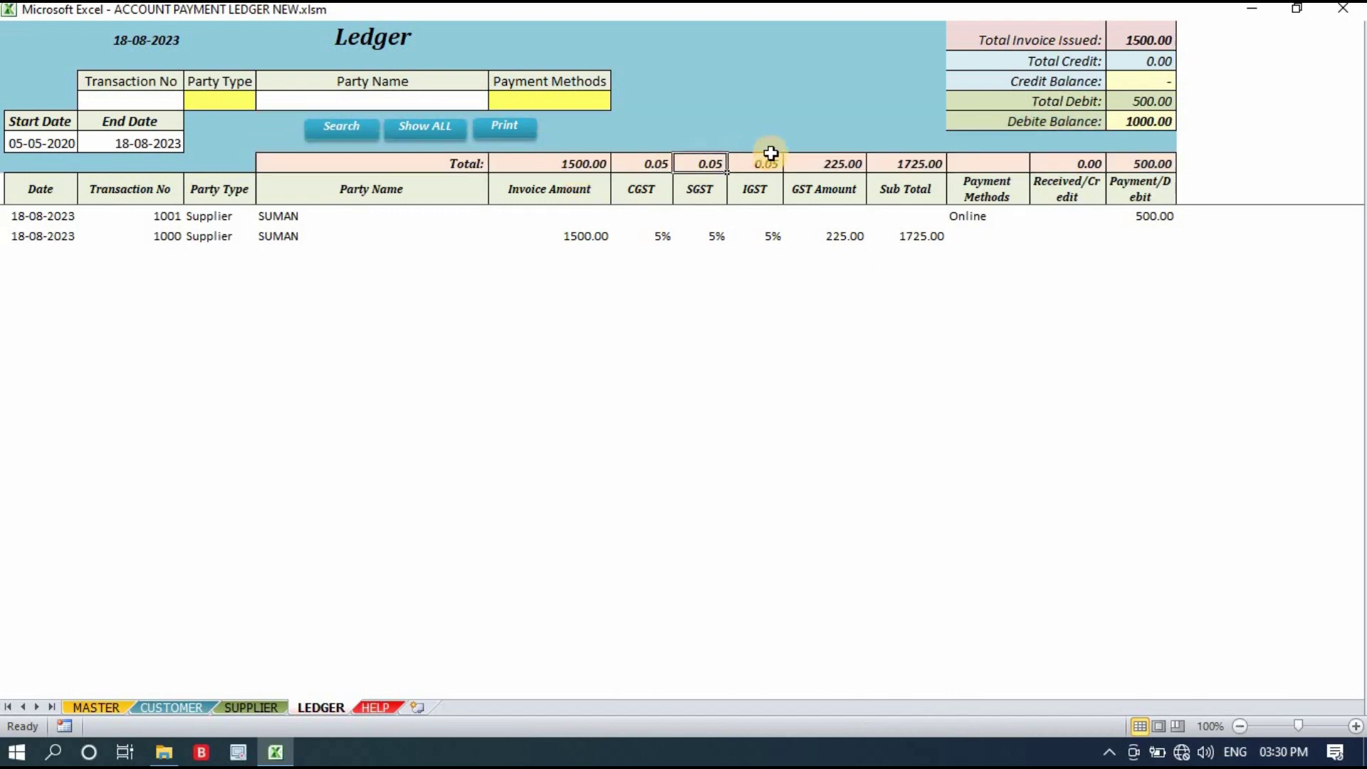
pyautogui.click(908, 163)
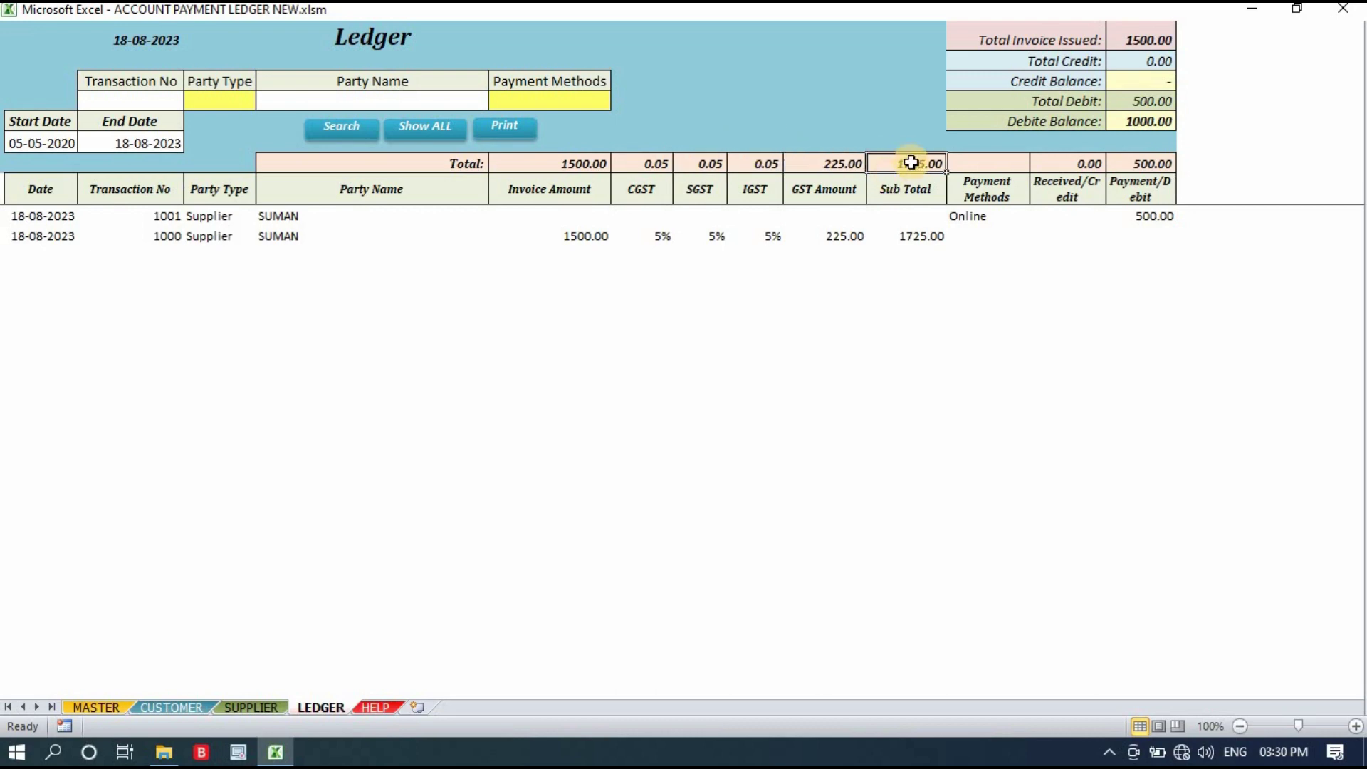
# - Examine the ledger summary of total invoices, credit, debit and balances, and try the Print command
pyautogui.moveTo(1025, 40); pyautogui.dragTo(1153, 128)
pyautogui.click(1253, 85)
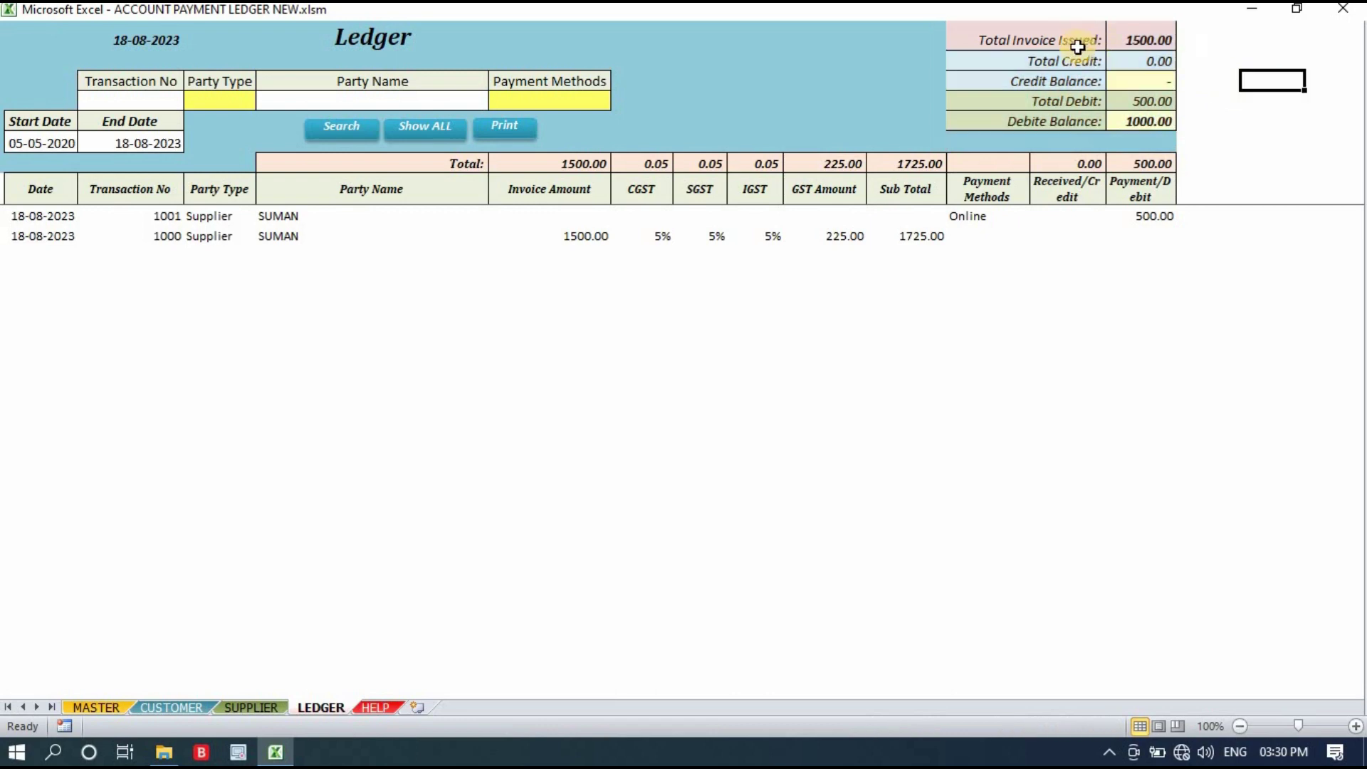
pyautogui.click(1144, 39)
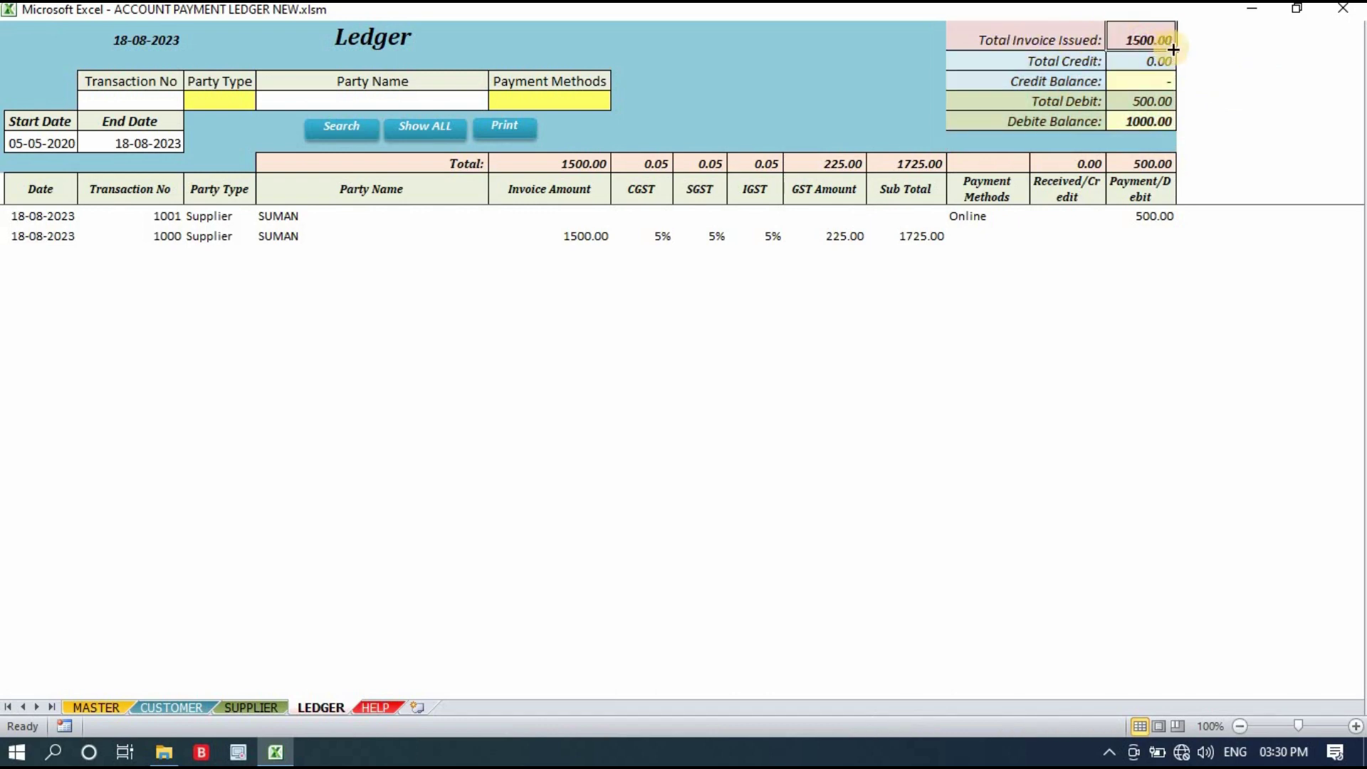
pyautogui.click(1161, 62)
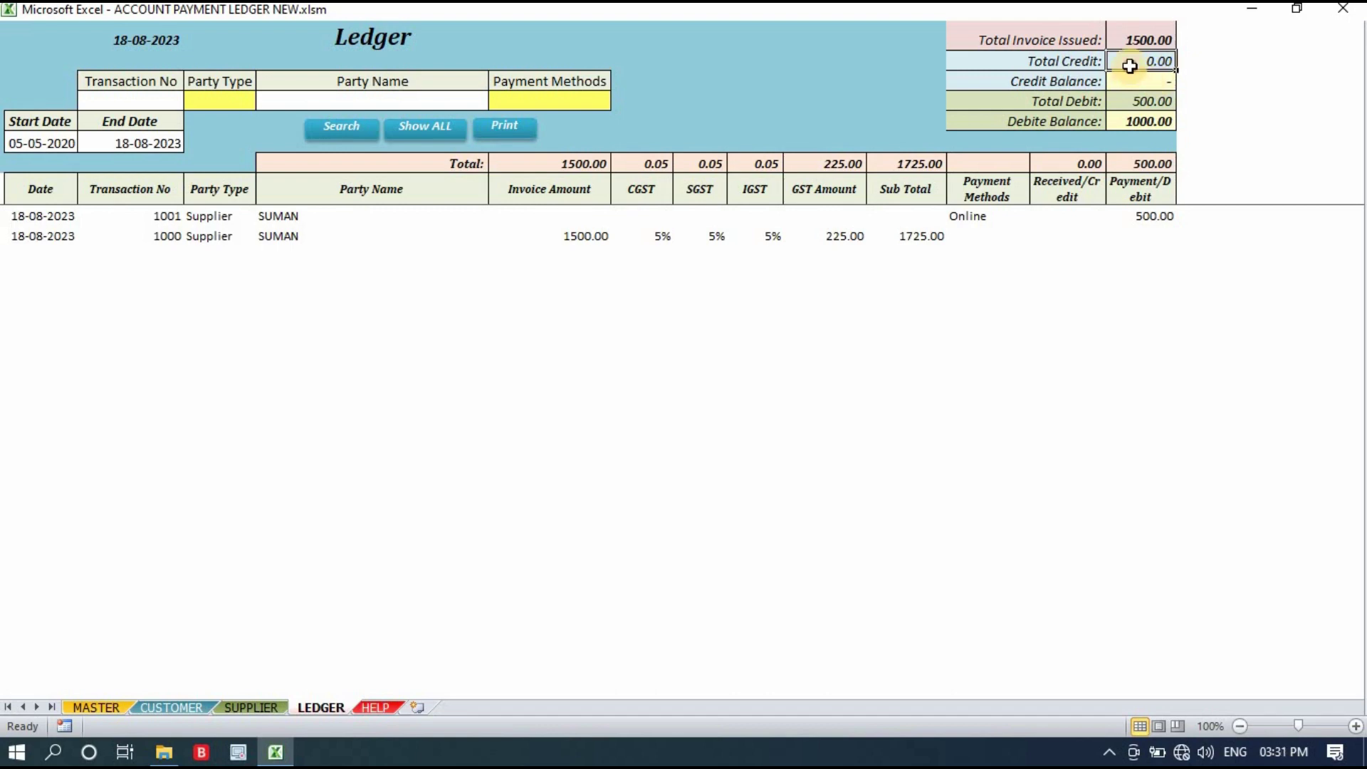
pyautogui.moveTo(1135, 62); pyautogui.dragTo(1139, 123)
pyautogui.click(1209, 101)
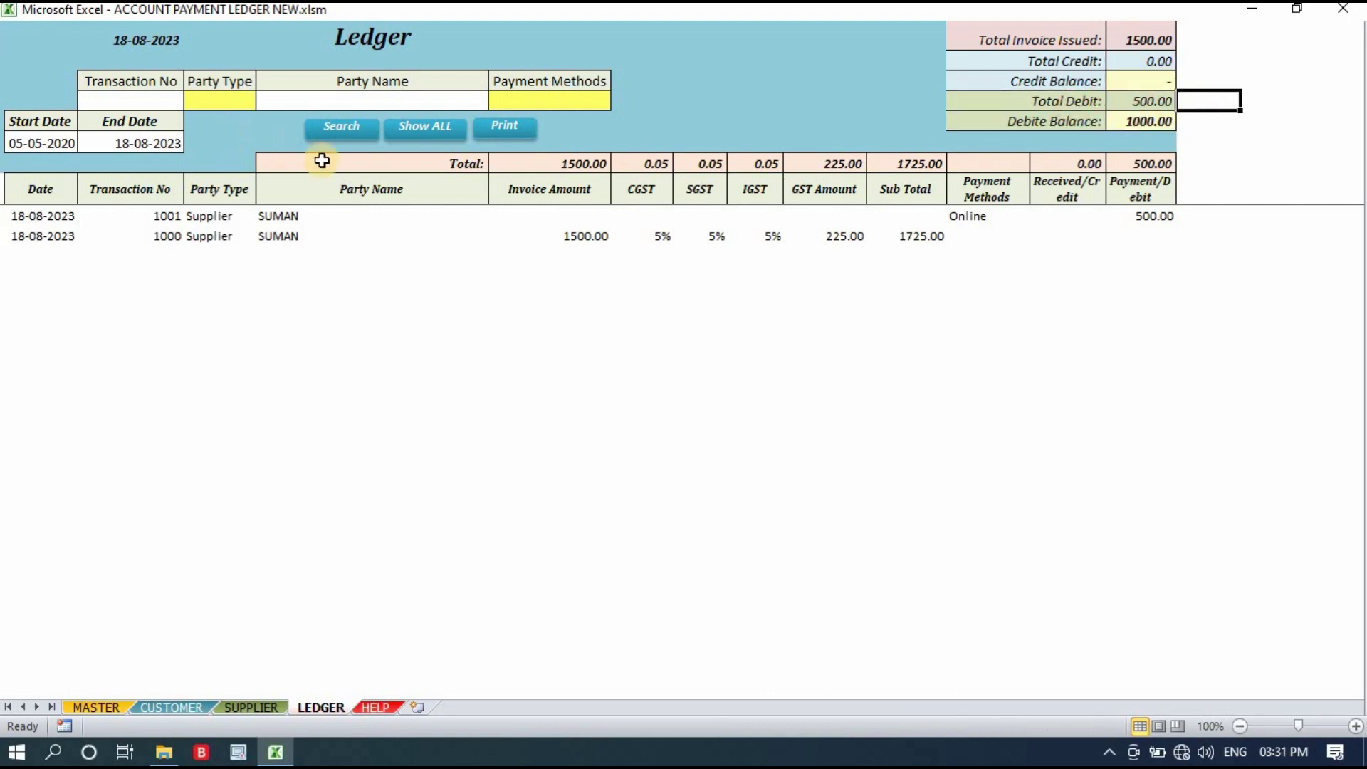
pyautogui.click(514, 135)
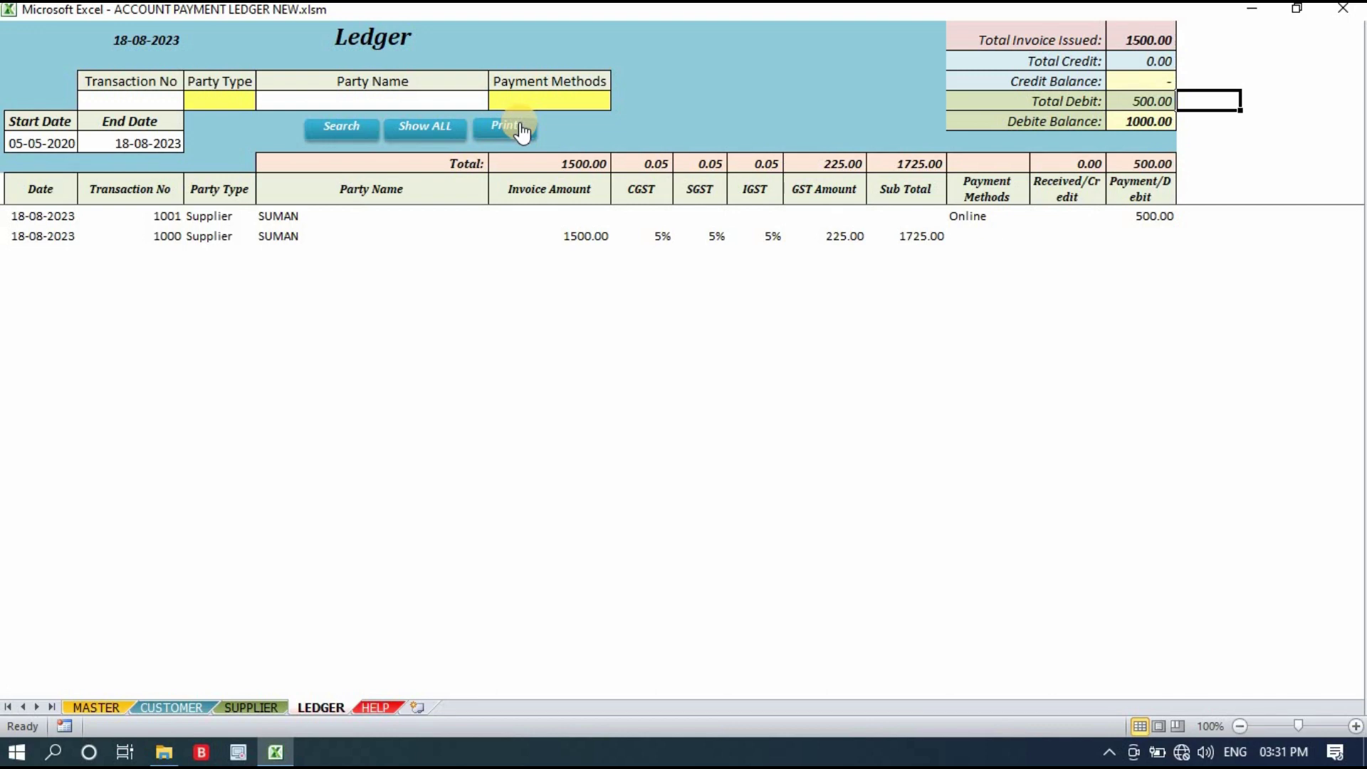
# - View the Customer sheet, go to the Supplier sheet and examine the supplier names and contact details
pyautogui.click(165, 707)
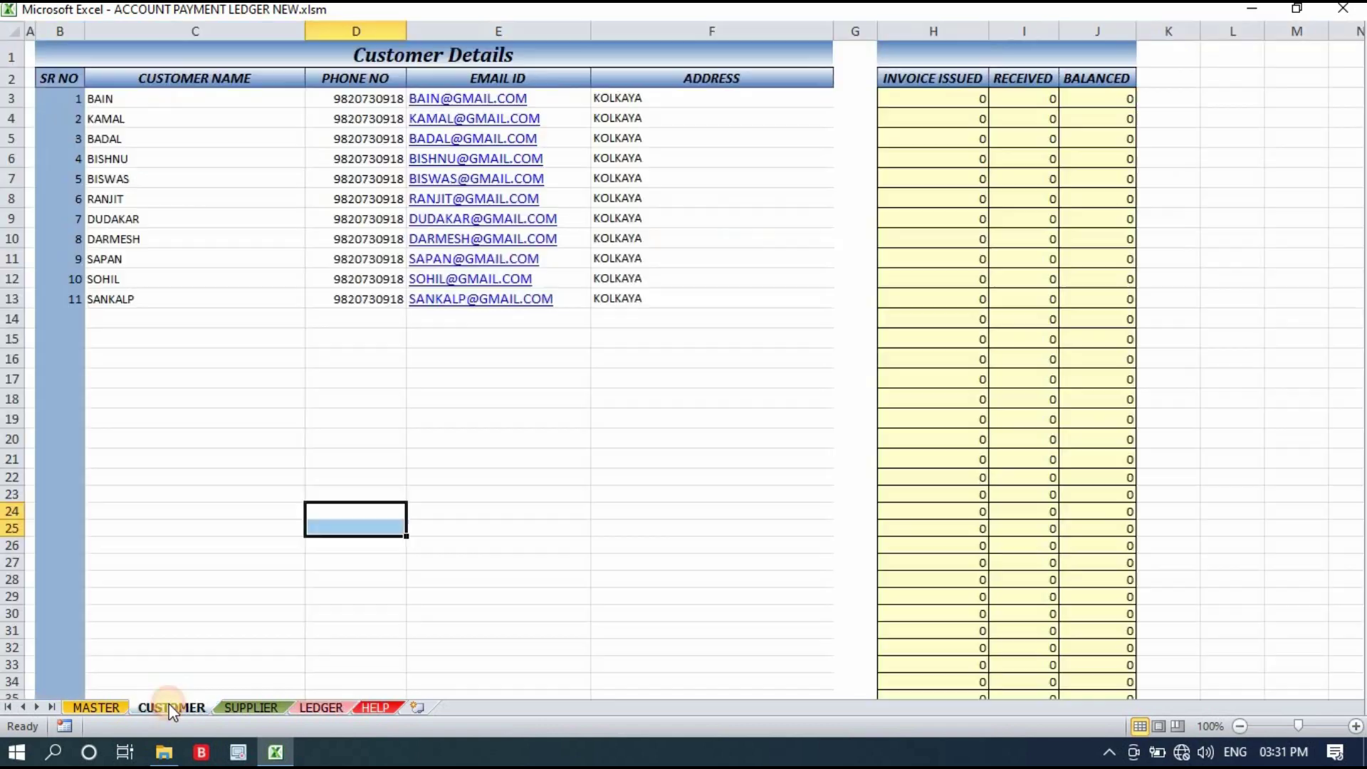
pyautogui.click(254, 707)
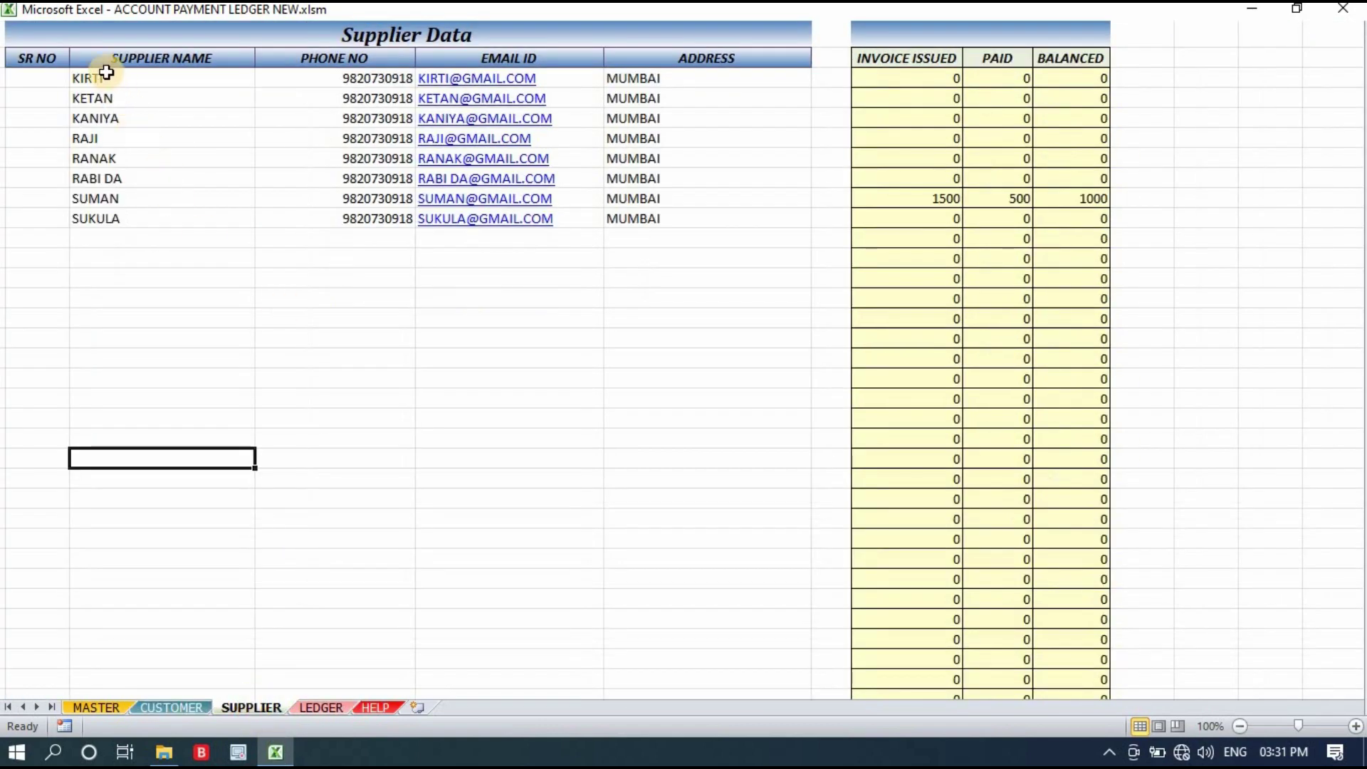
pyautogui.moveTo(107, 77); pyautogui.dragTo(142, 118)
pyautogui.moveTo(445, 186); pyautogui.dragTo(708, 396)
pyautogui.click(708, 396)
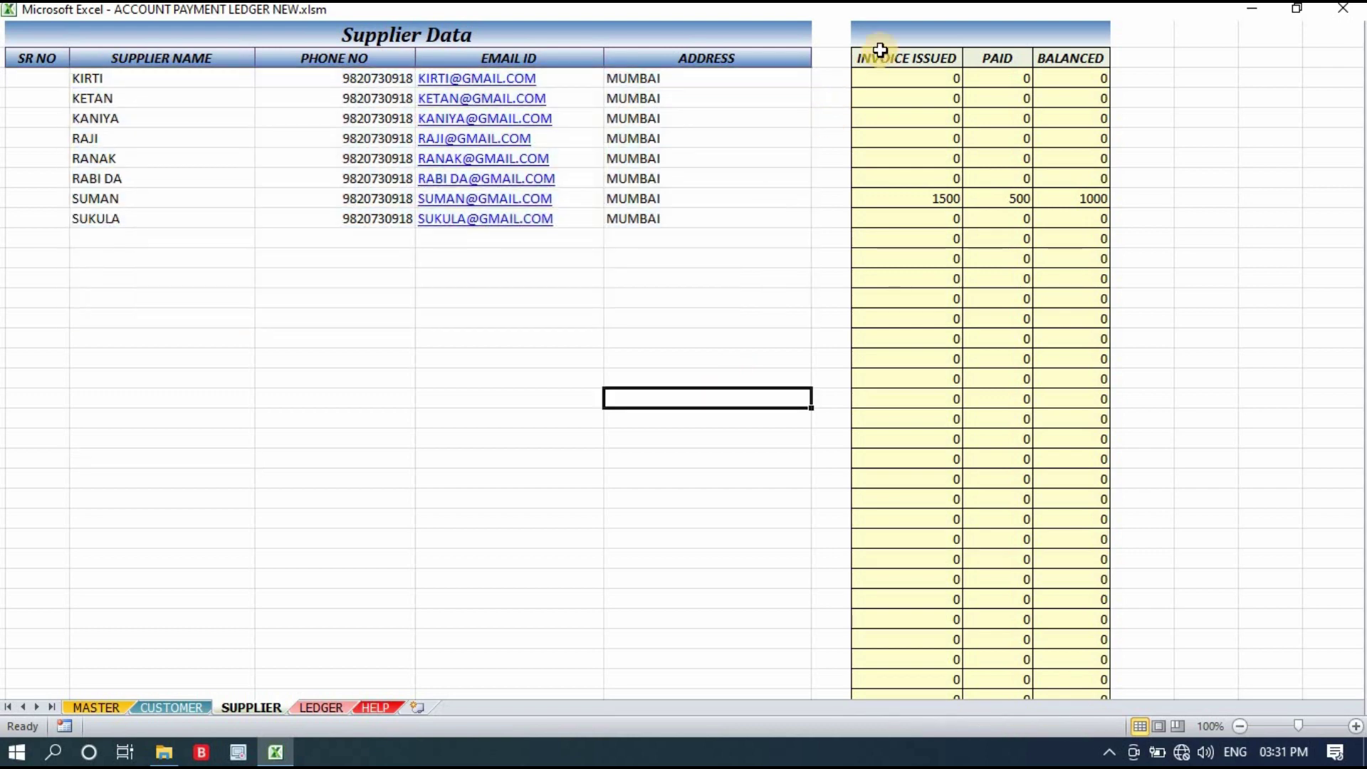
# - Examine the Invoice Issued, Paid and Balanced columns beside the supplier list
pyautogui.click(881, 36)
pyautogui.moveTo(1002, 154); pyautogui.dragTo(1104, 594)
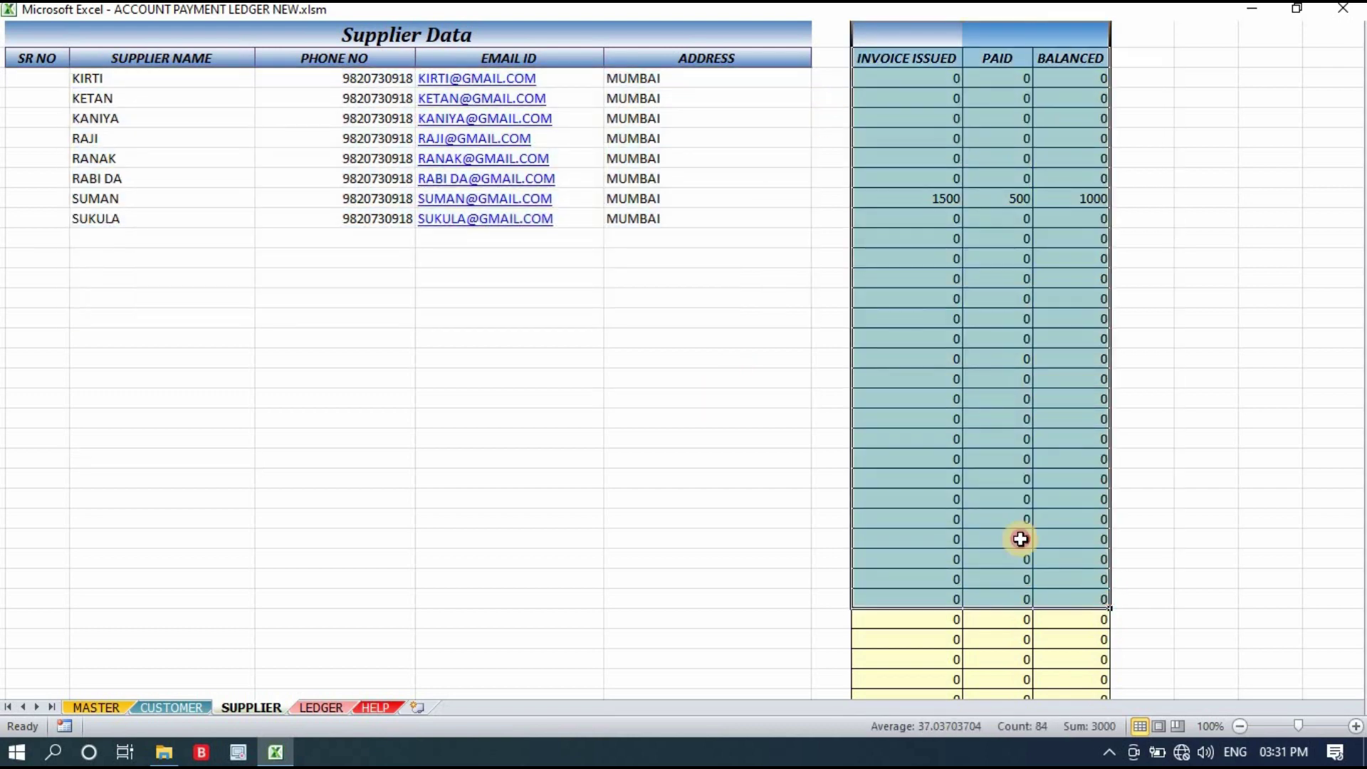
pyautogui.moveTo(904, 78); pyautogui.dragTo(1142, 422)
pyautogui.click(823, 143)
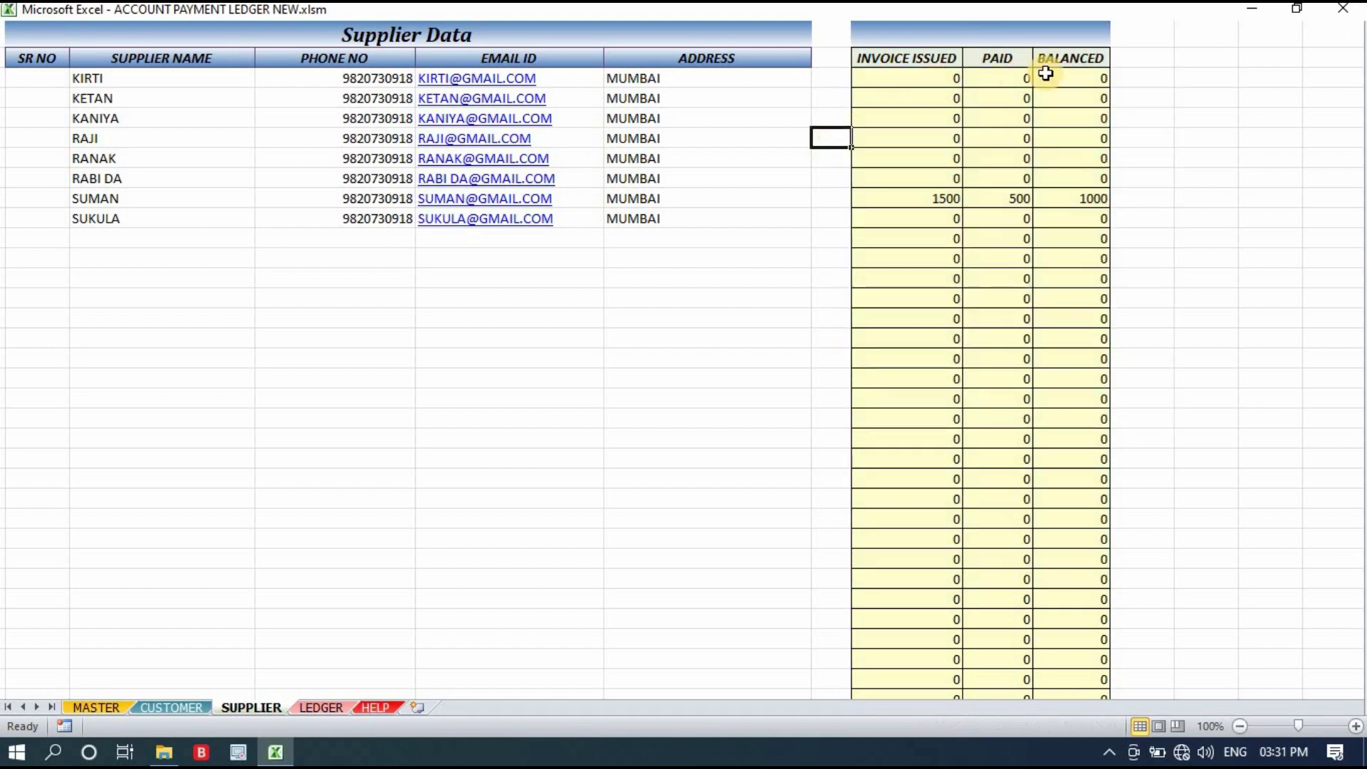
# - Review the supplier rows again across the name, phone, email and address columns
pyautogui.moveTo(73, 79); pyautogui.dragTo(712, 422)
pyautogui.click(556, 507)
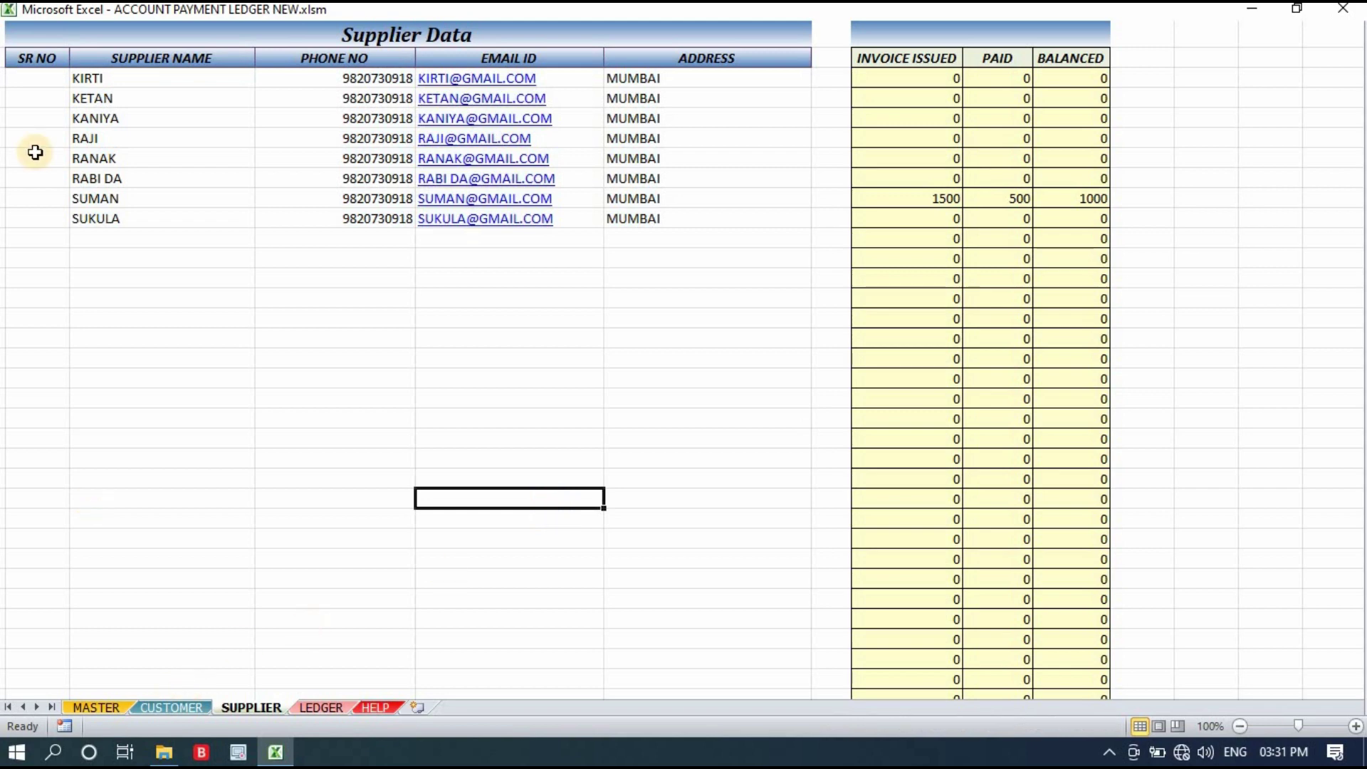
pyautogui.moveTo(132, 74); pyautogui.dragTo(586, 332)
pyautogui.click(436, 417)
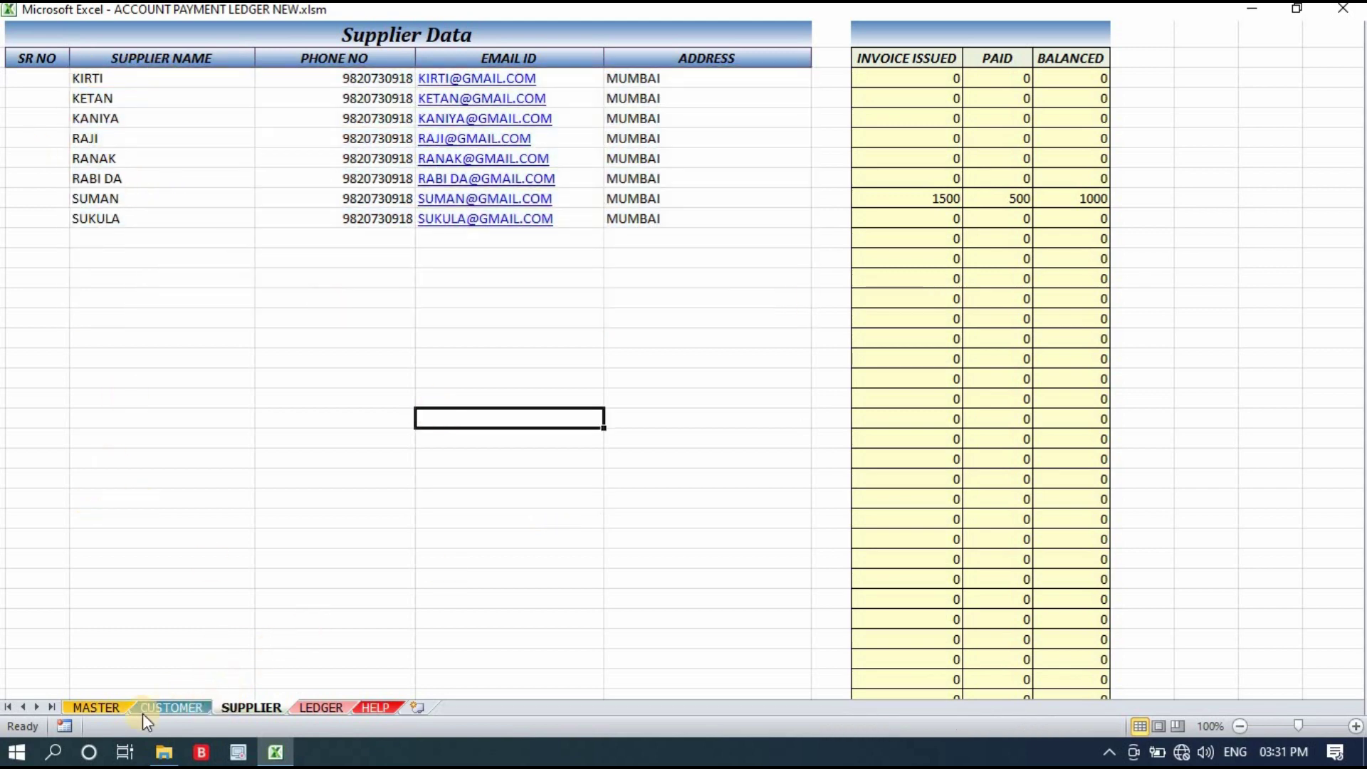
# - Return to the Master sheet and examine the Account Payment Ledger entry form and its Total Invoice Issued field
pyautogui.click(93, 707)
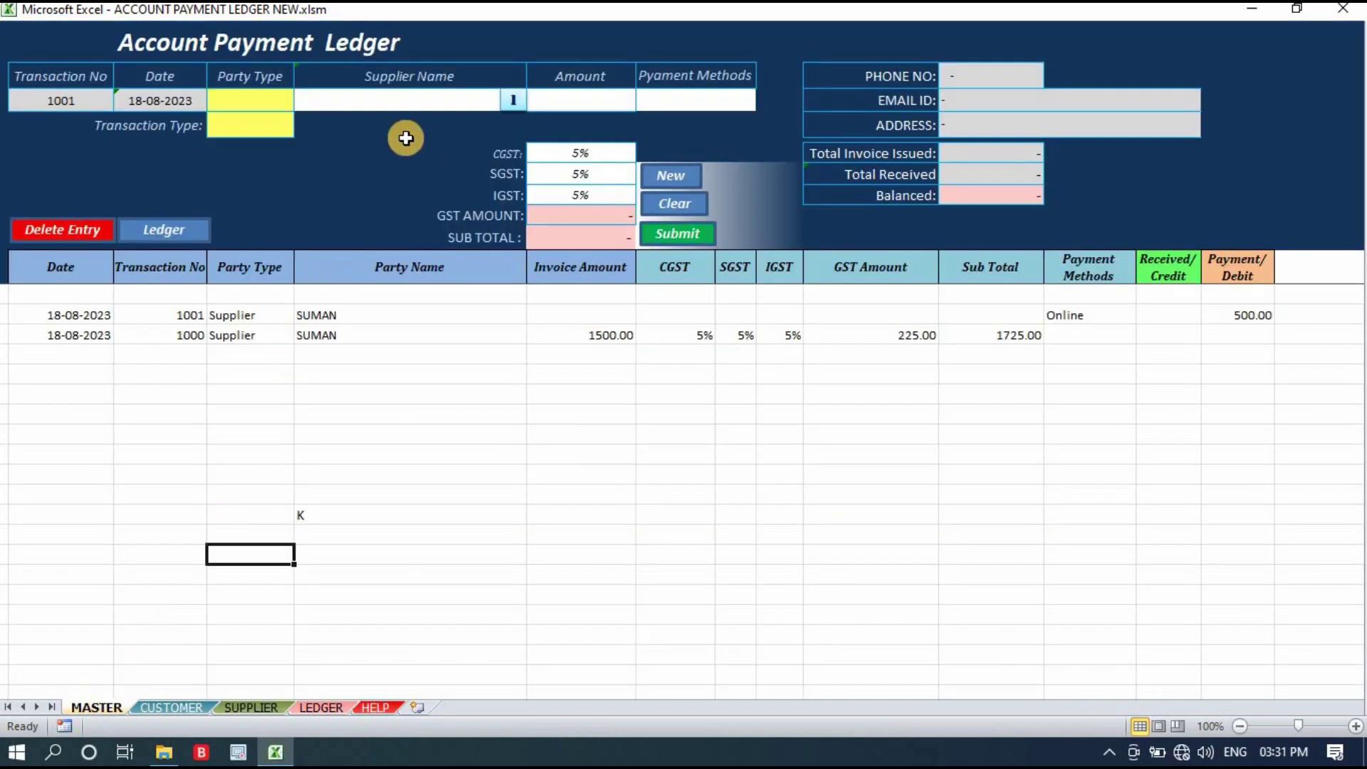
pyautogui.moveTo(59, 52); pyautogui.dragTo(1336, 208)
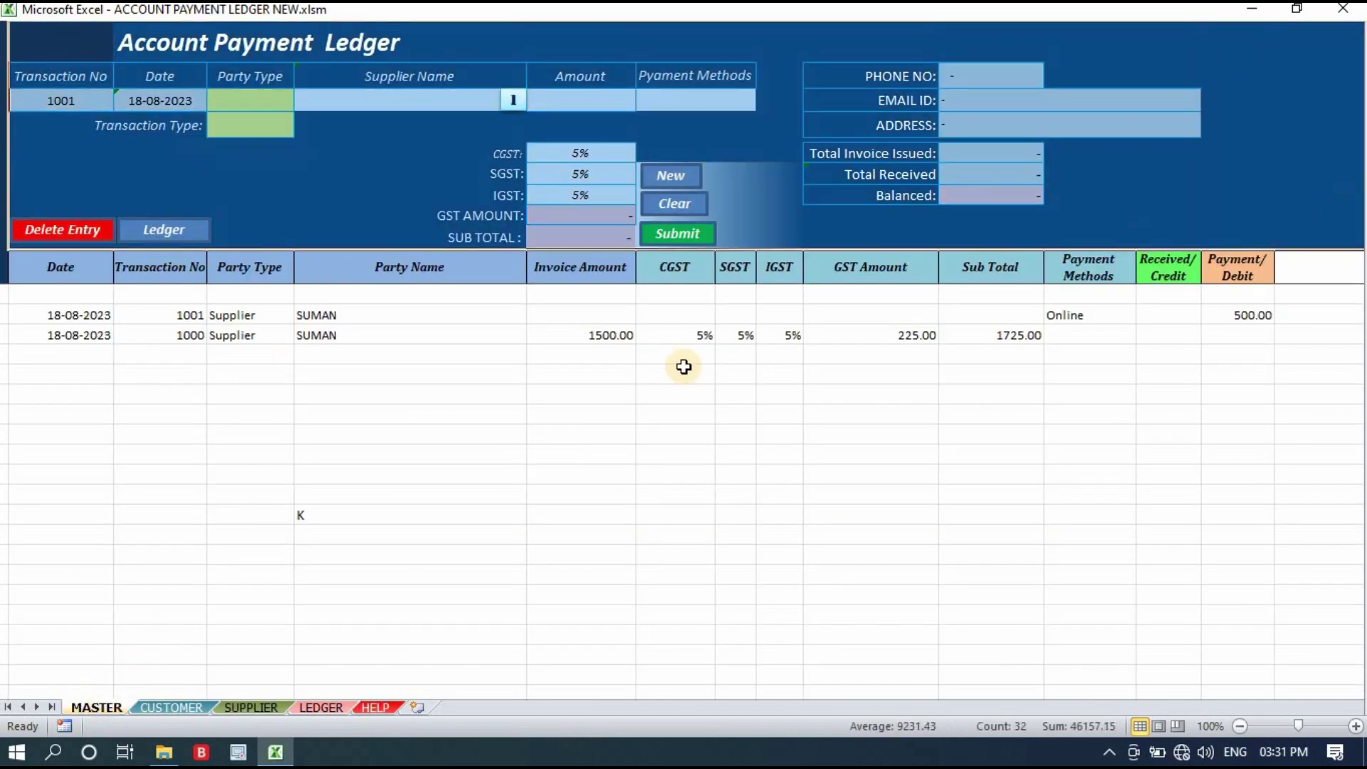
pyautogui.click(442, 464)
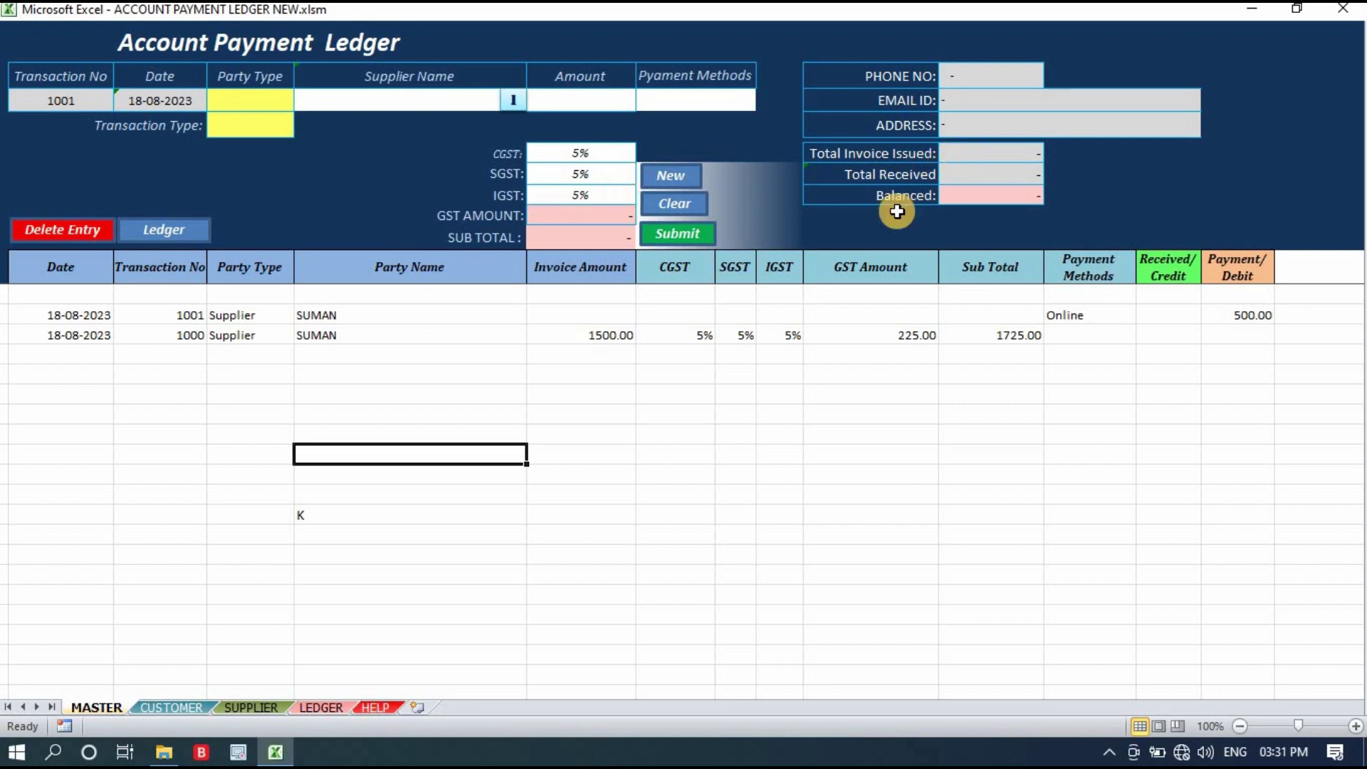
pyautogui.click(974, 156)
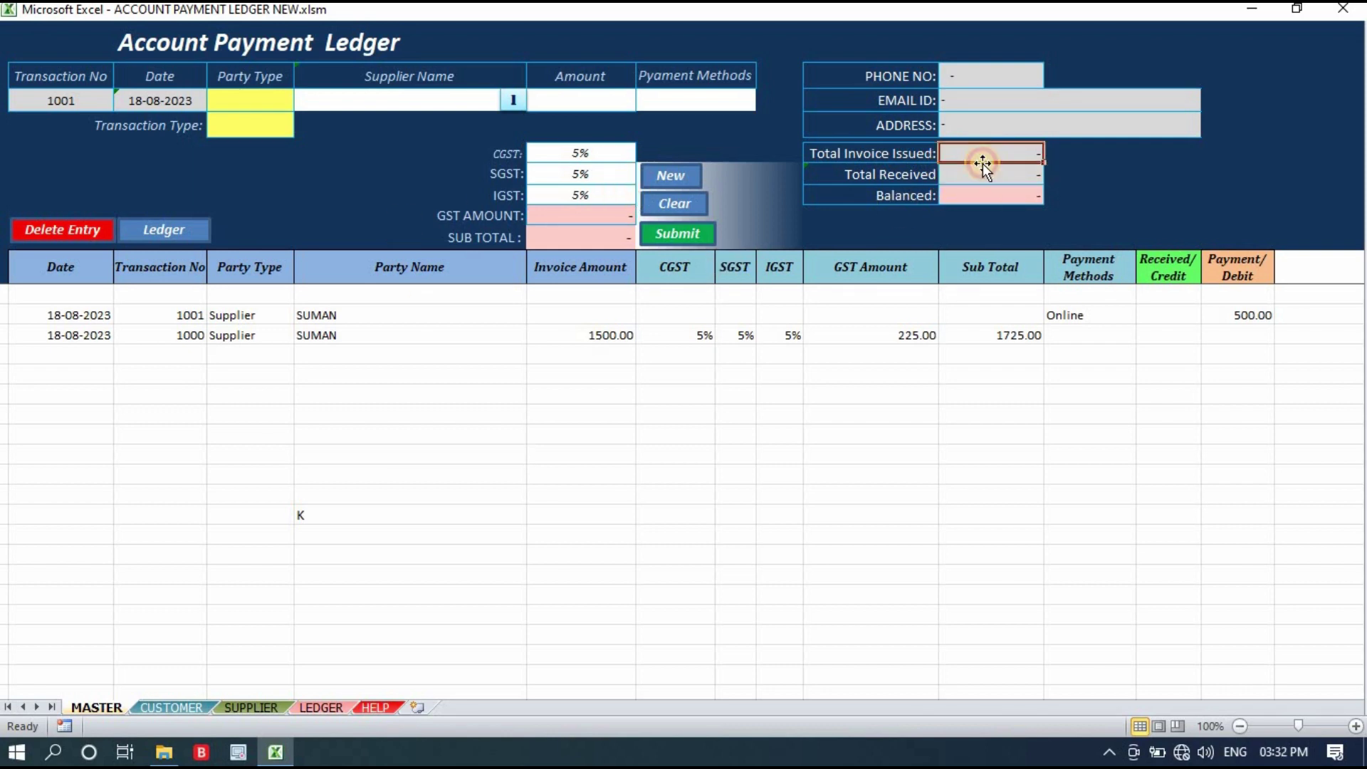